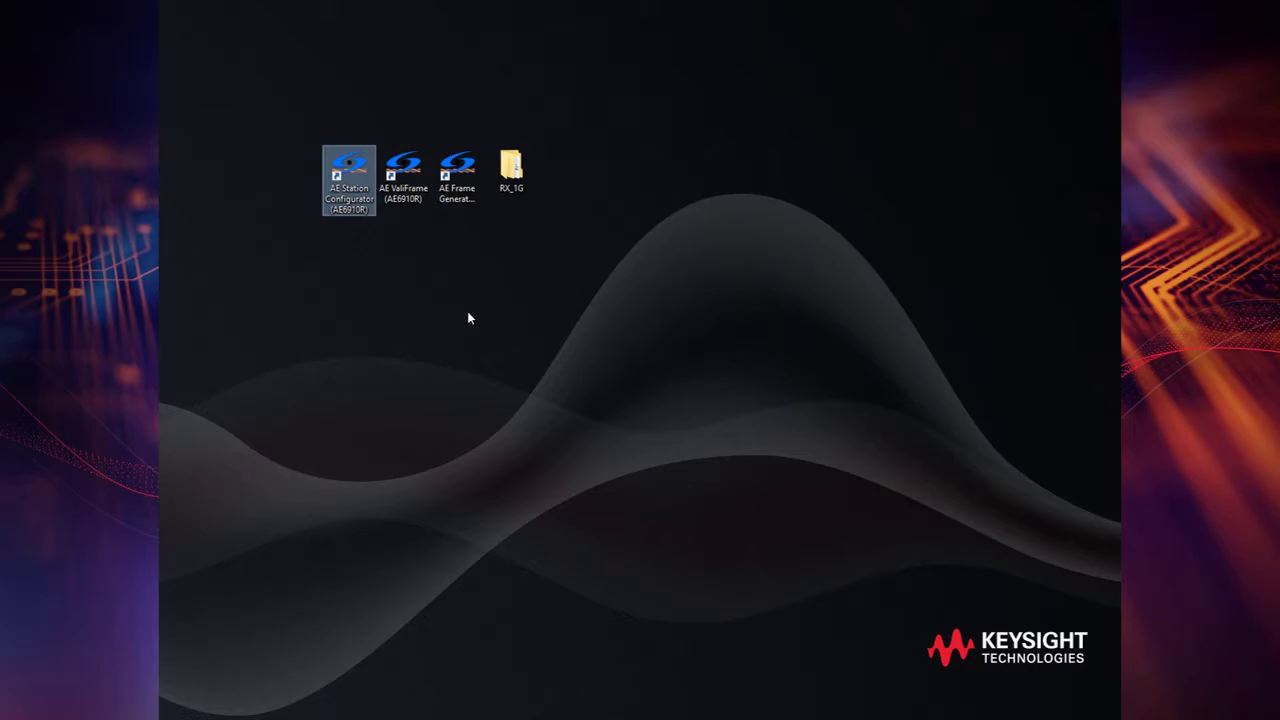
Step through the Automotive Ethernet station setup and verify all three instruments connect
left_click_drag(76, 34, 497, 183)
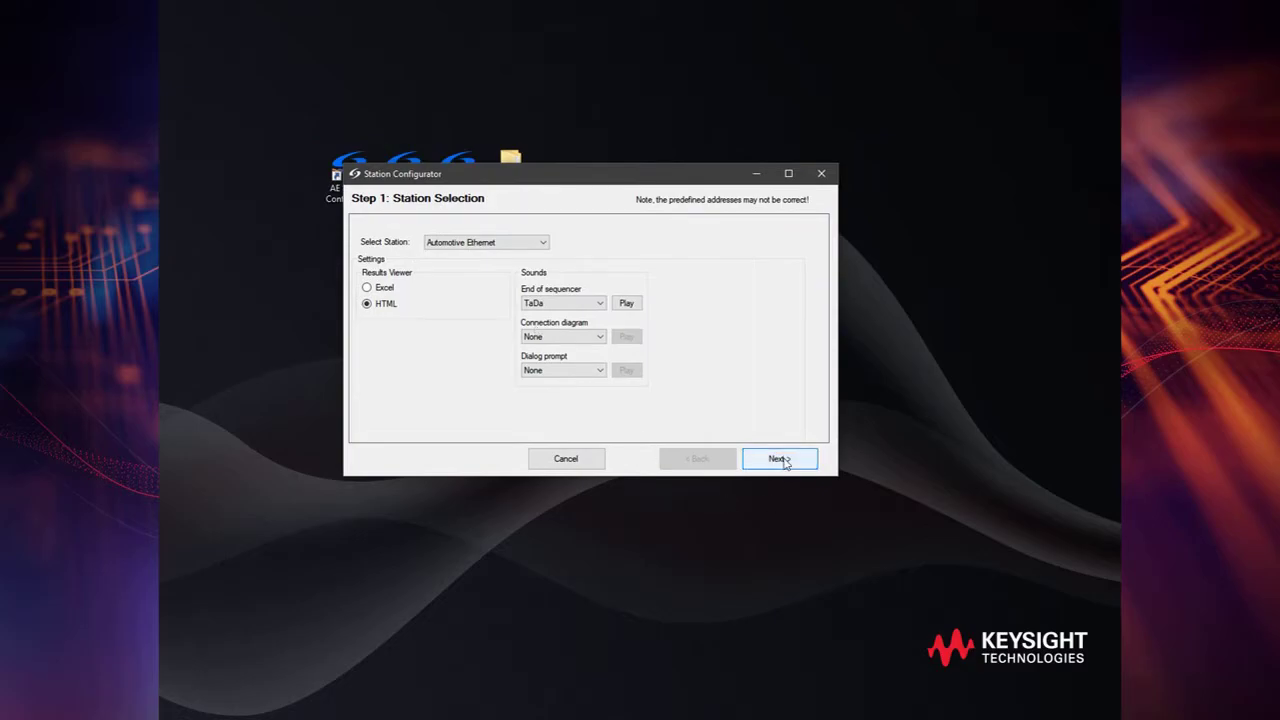
left_click(785, 461)
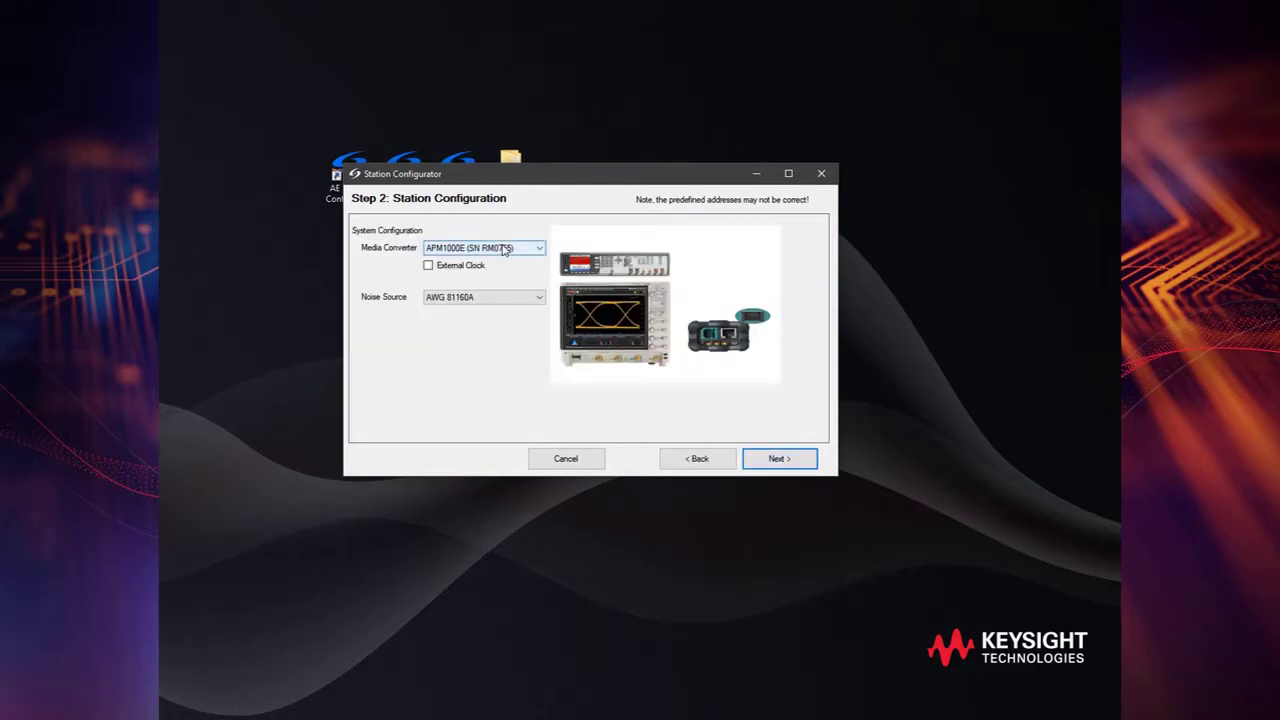
left_click(775, 458)
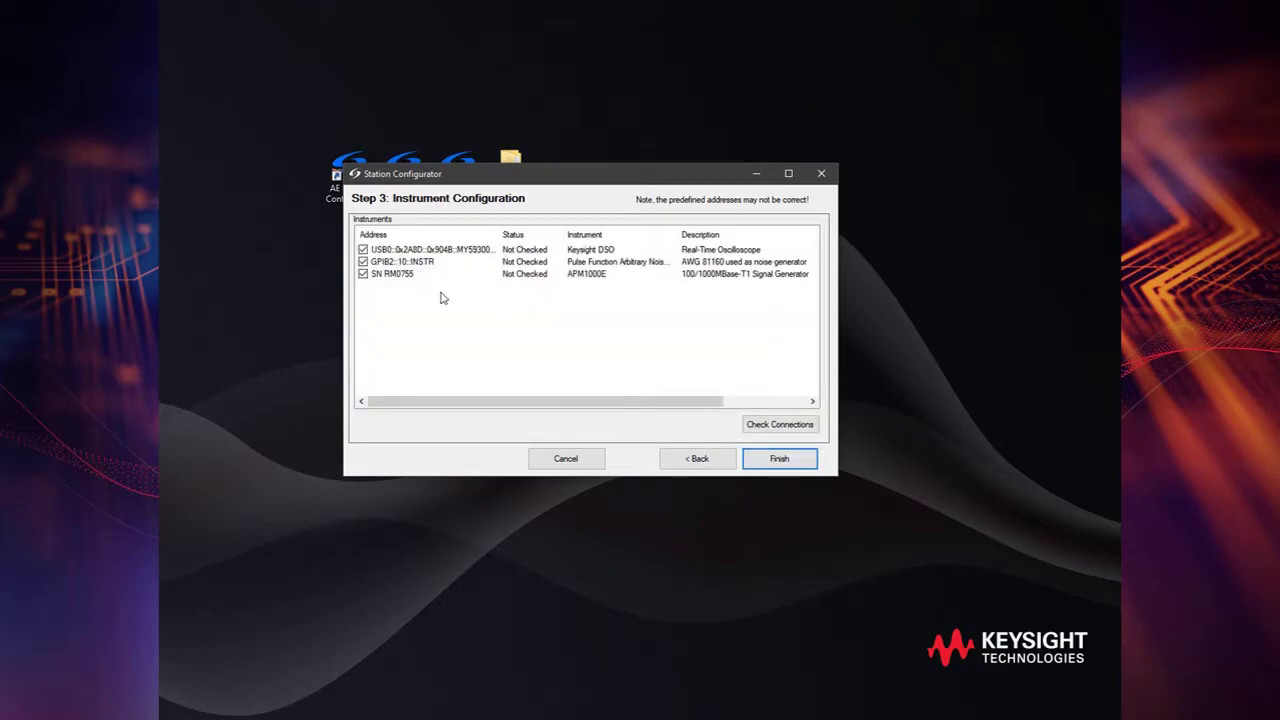
left_click(778, 424)
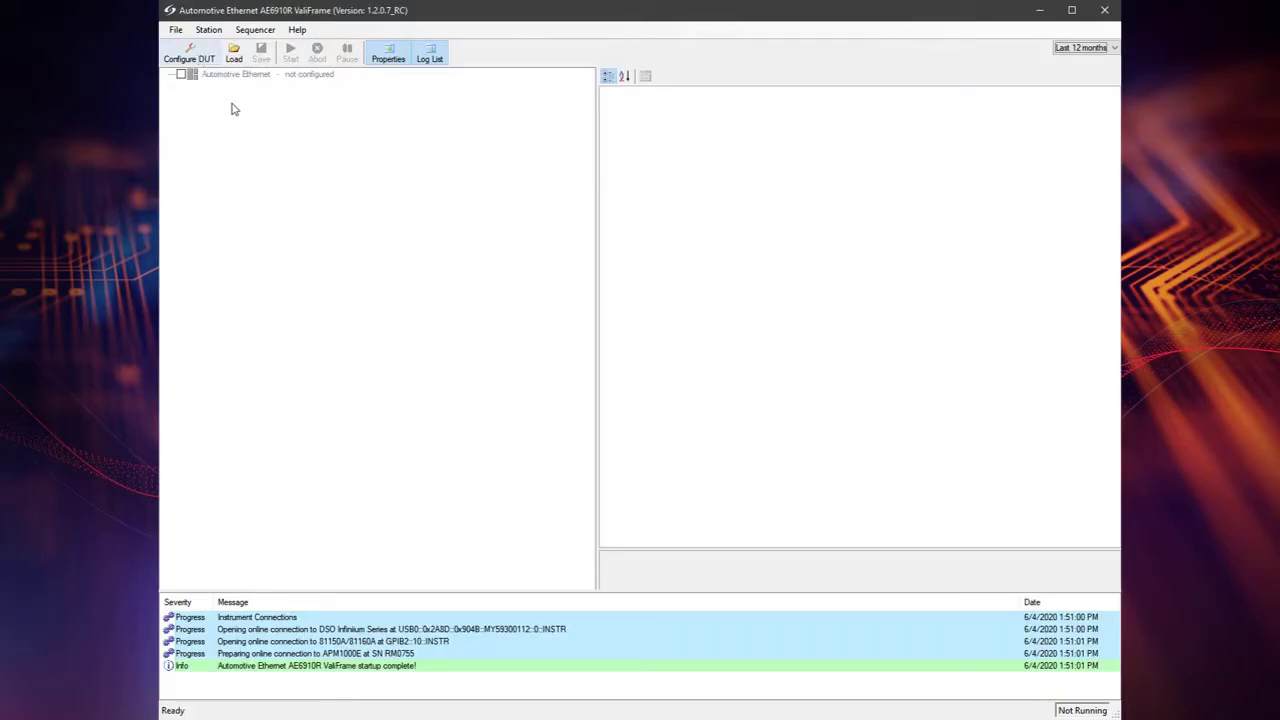
Configure the DUT as 1000MBase-T1, keeping the current access method, Ethernet device and script path
left_click(190, 55)
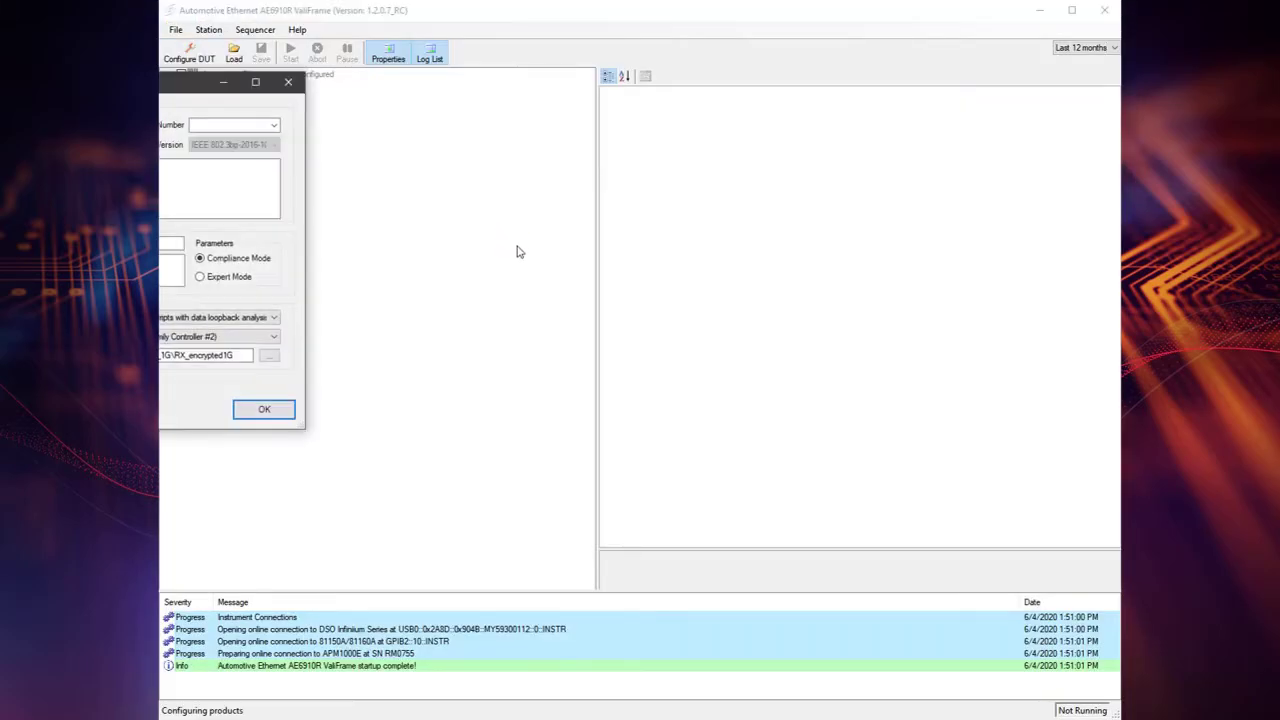
left_click_drag(75, 84, 552, 148)
left_click(560, 306)
left_click(545, 380)
left_click(546, 391)
left_click(548, 399)
left_click(548, 408)
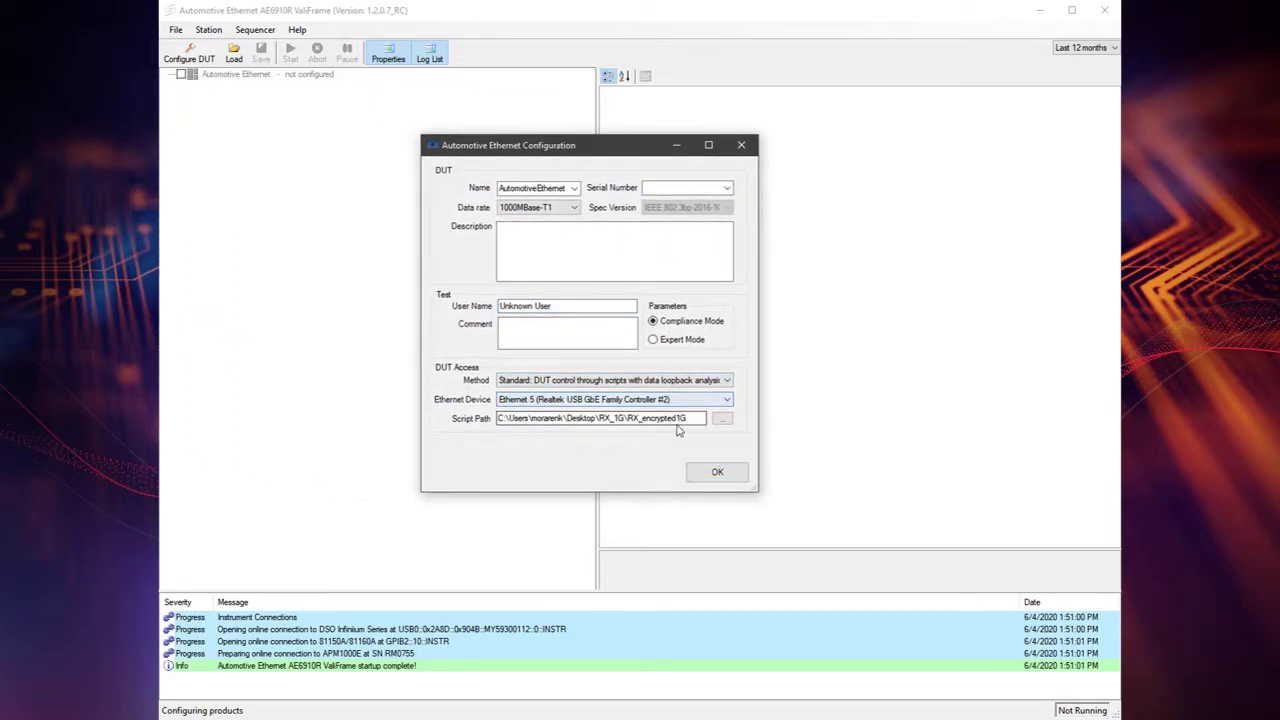
left_click_drag(690, 418, 470, 414)
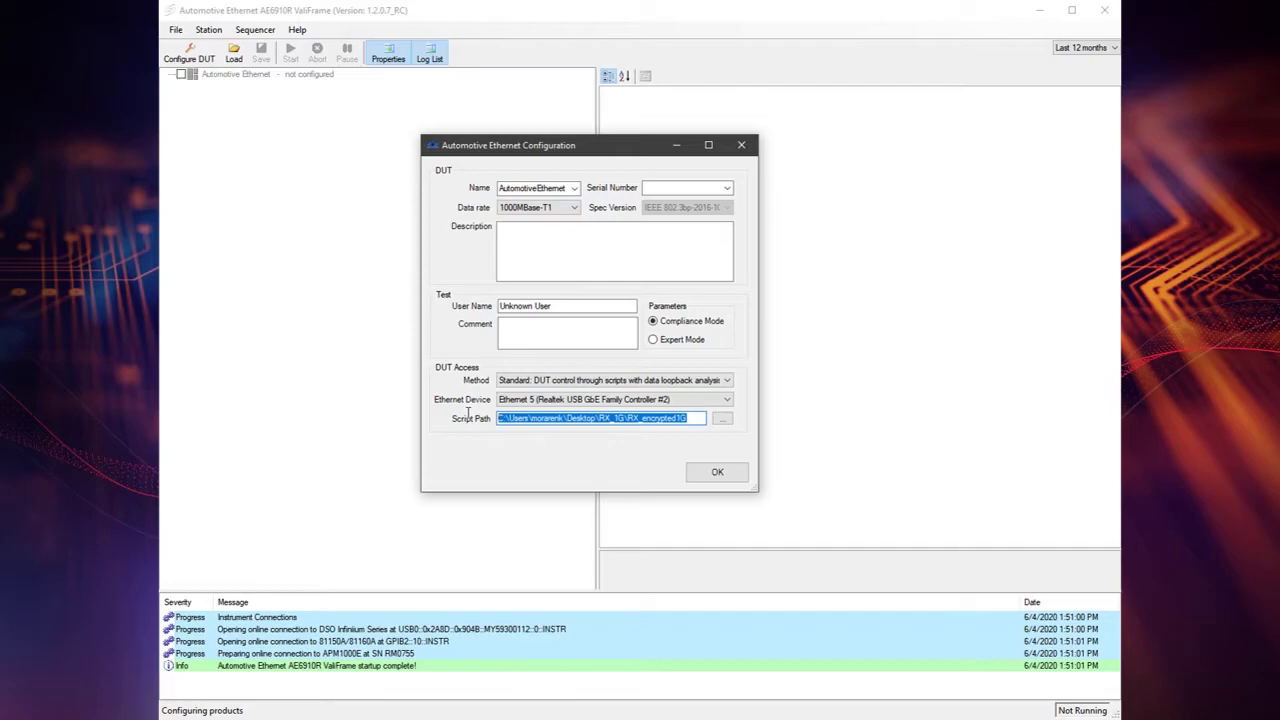
left_click(717, 472)
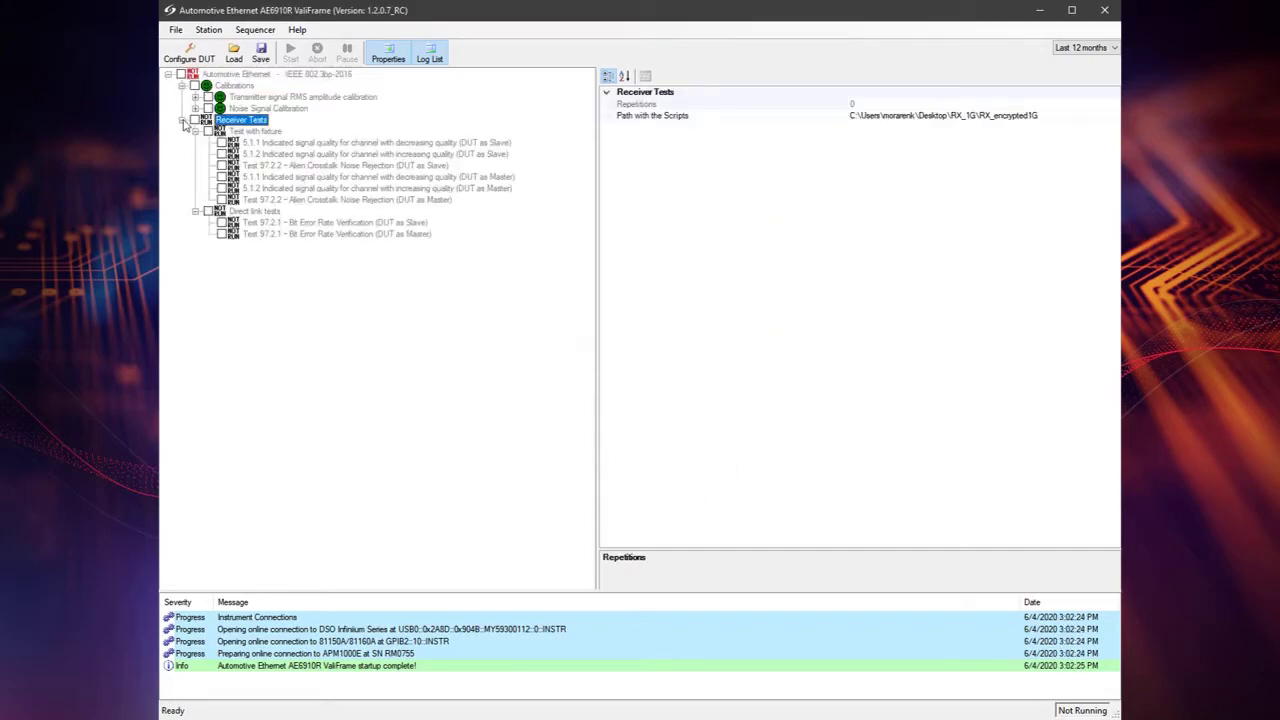
Run the Transmitter signal RMS amplitude calibration alone, which passes measuring 124 mV
left_click(182, 120)
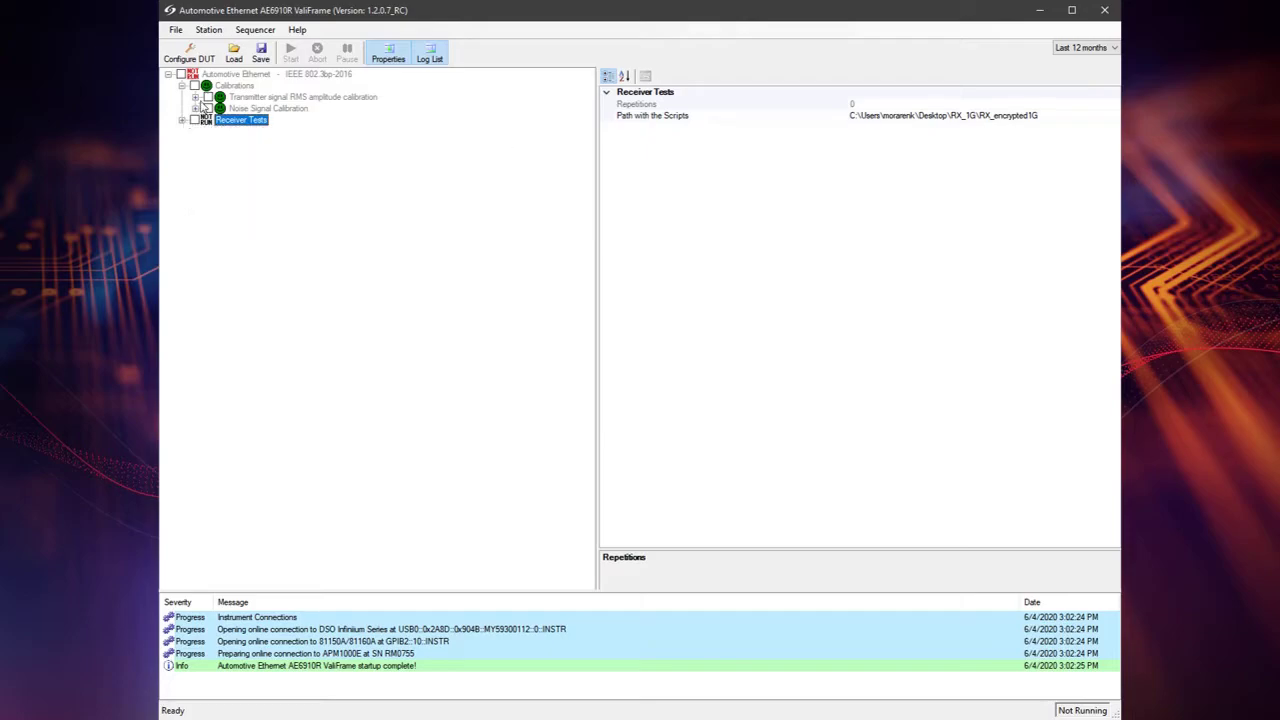
left_click(207, 97)
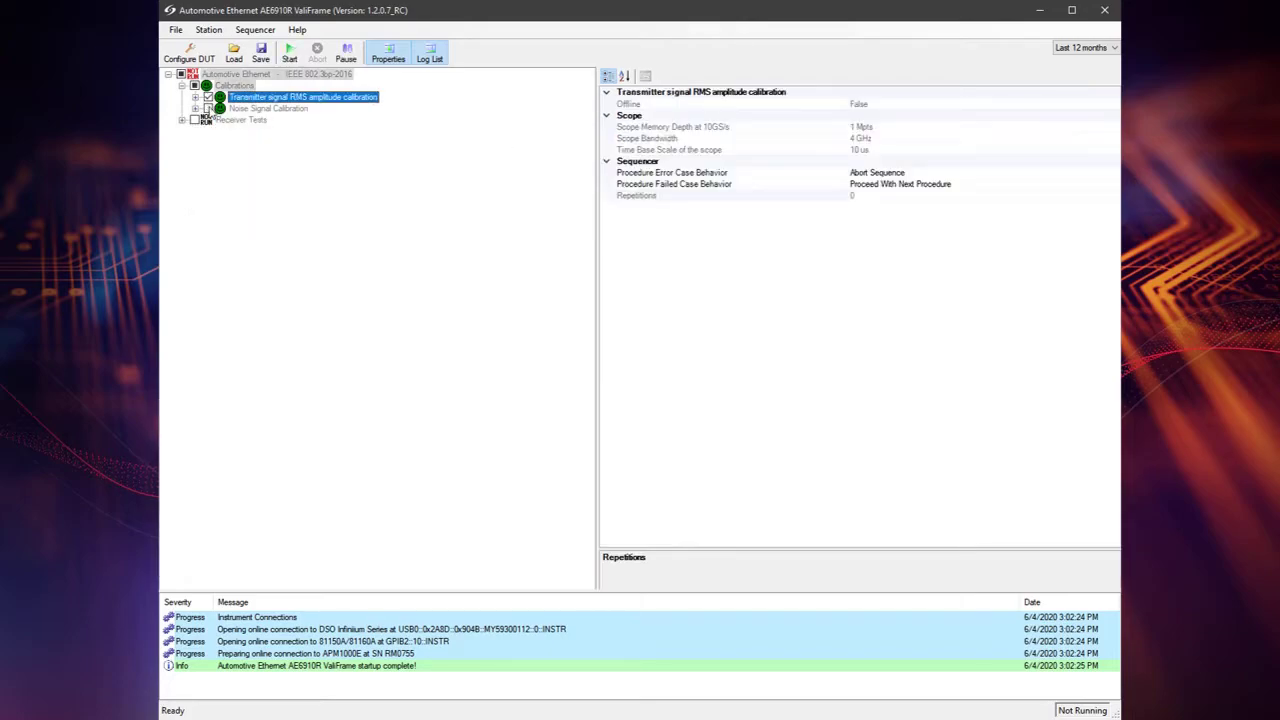
left_click(286, 49)
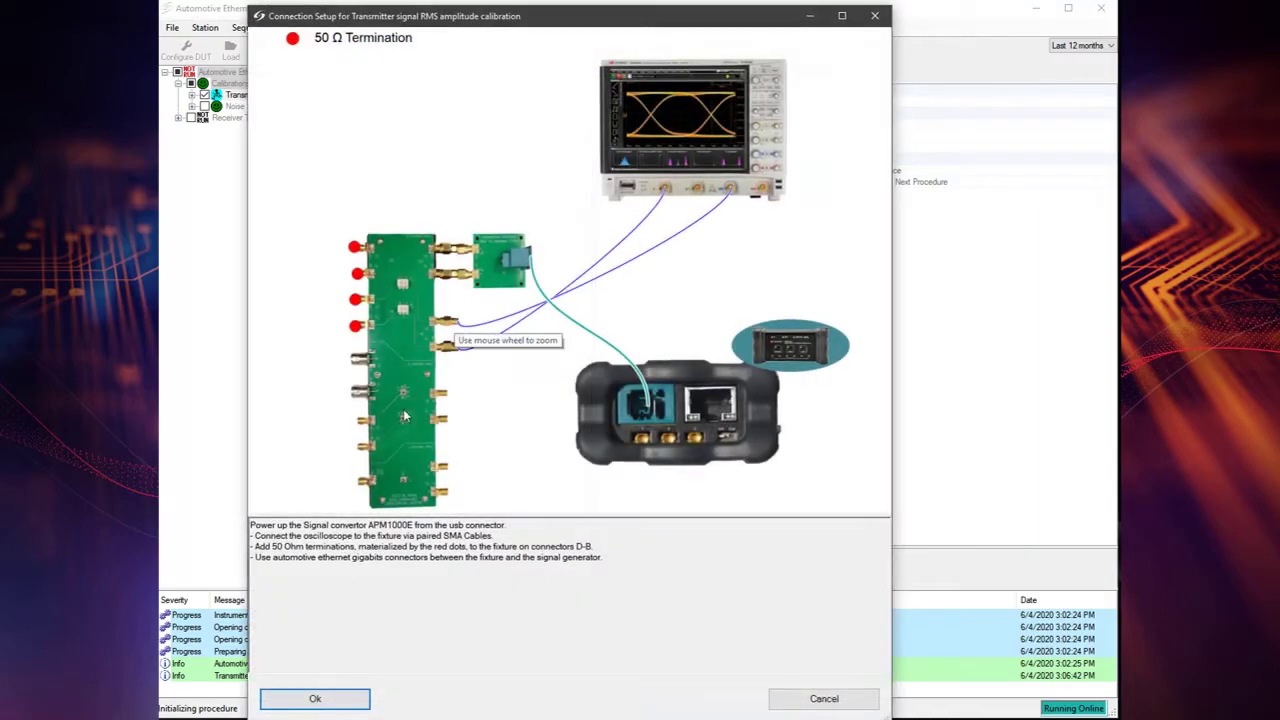
left_click(323, 695)
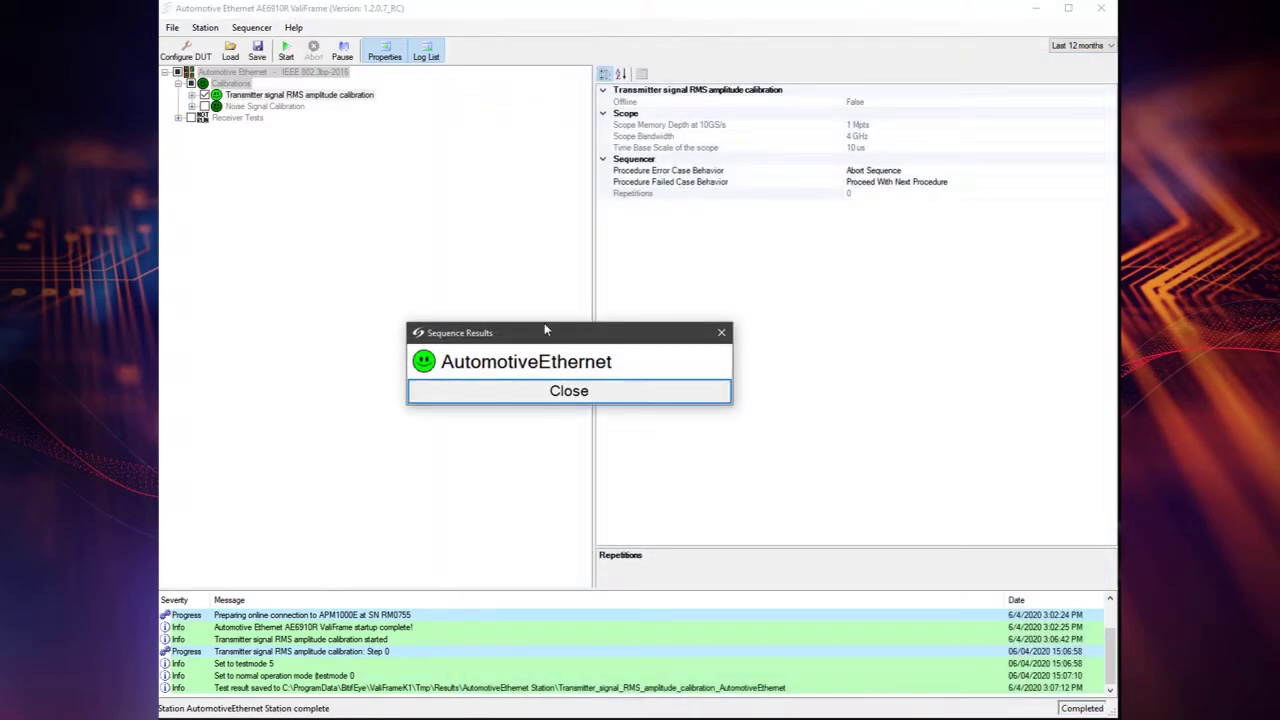
left_click(551, 398)
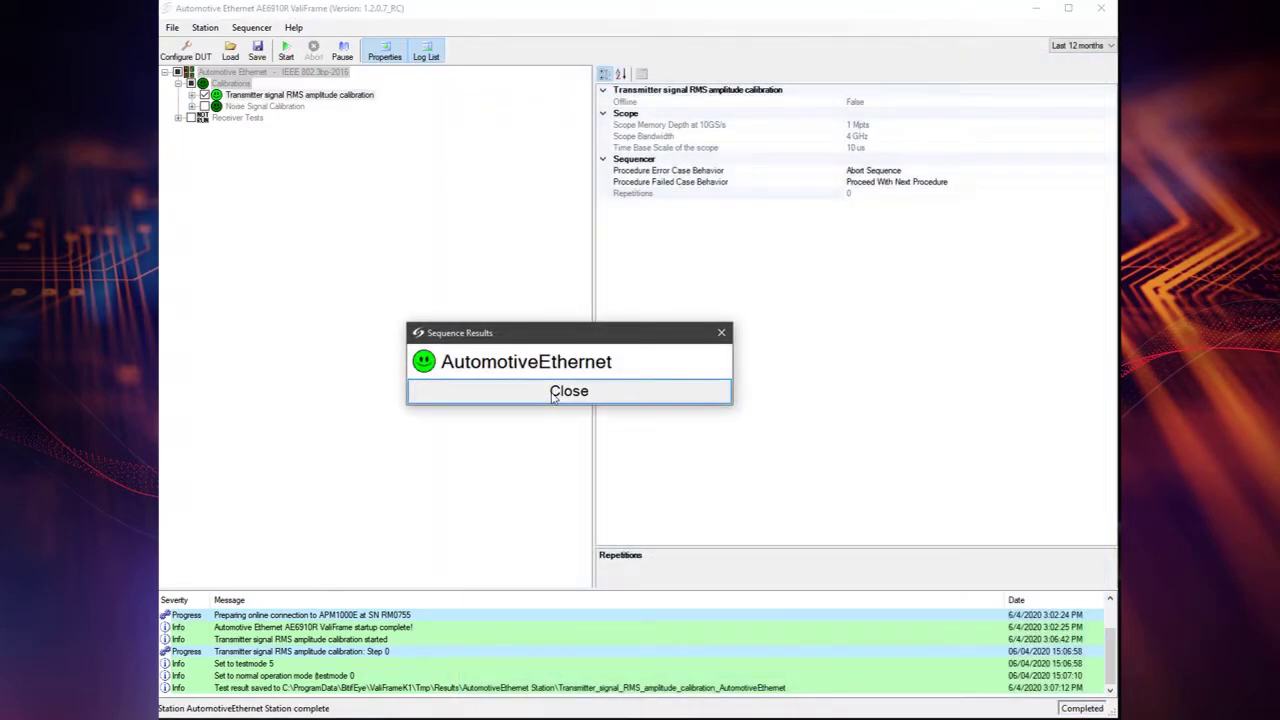
Swap the transmitter calibration for Noise Signal Calibration and run it, sweeping noise up to 1250 mV
left_click(204, 95)
left_click(204, 106)
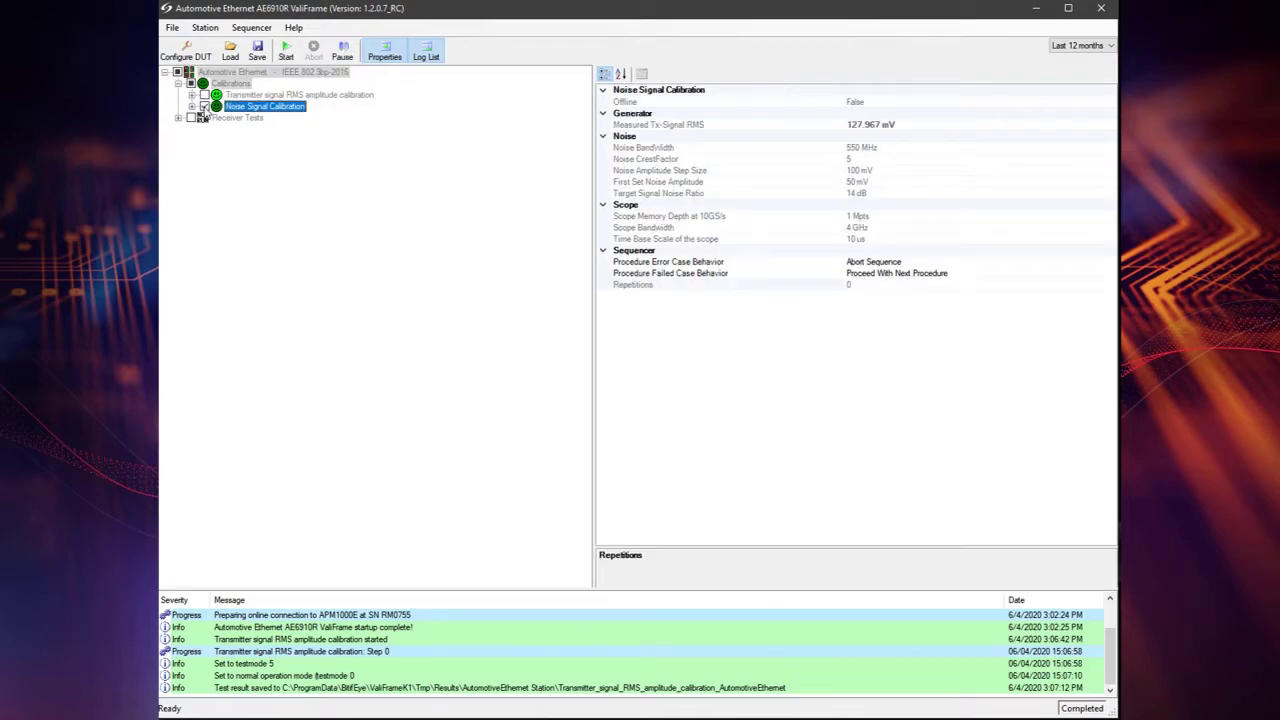
left_click(285, 50)
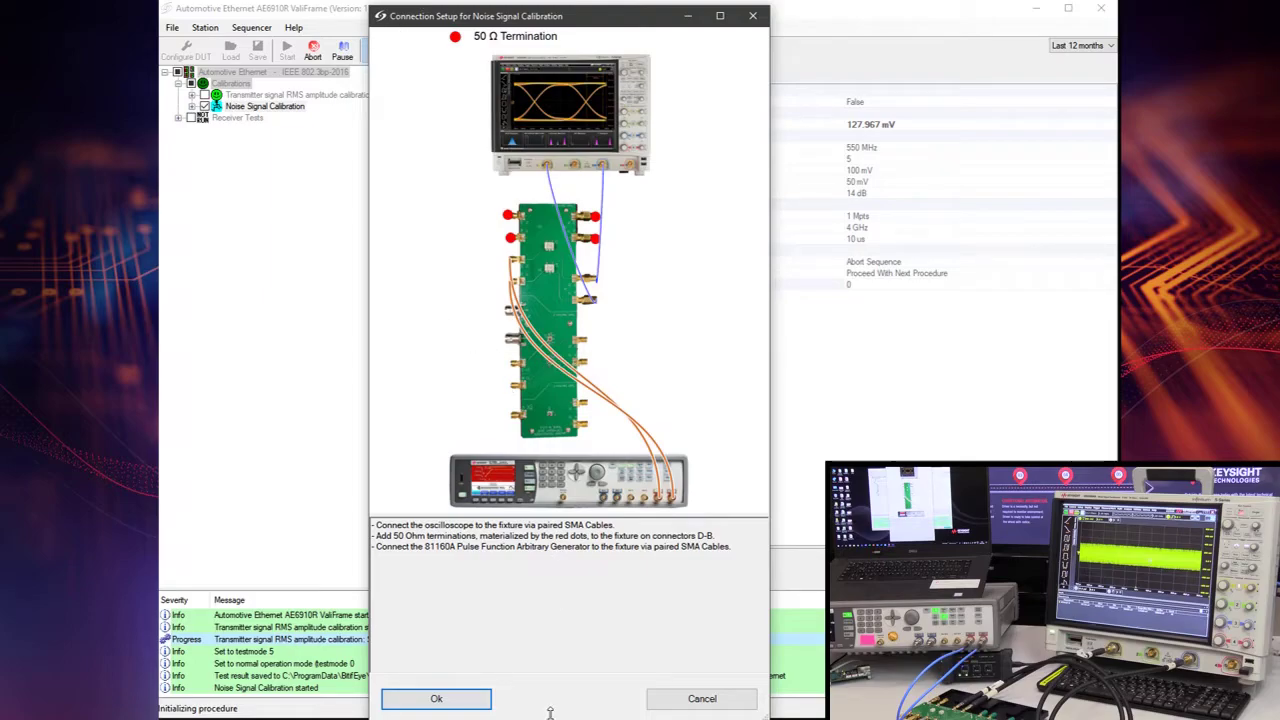
left_click(430, 697)
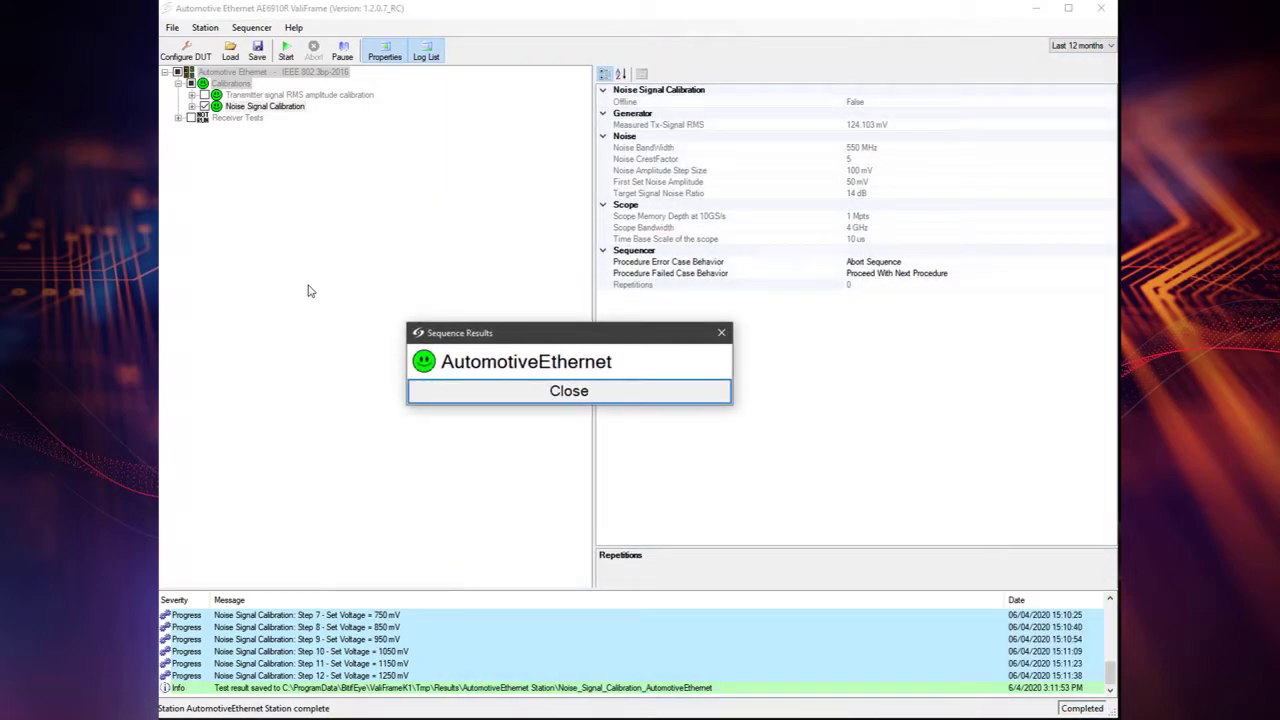
Run Test 97.2.1 Bit Error Rate Verification with the DUT as Slave, passing with zero bit errors
left_click(568, 393)
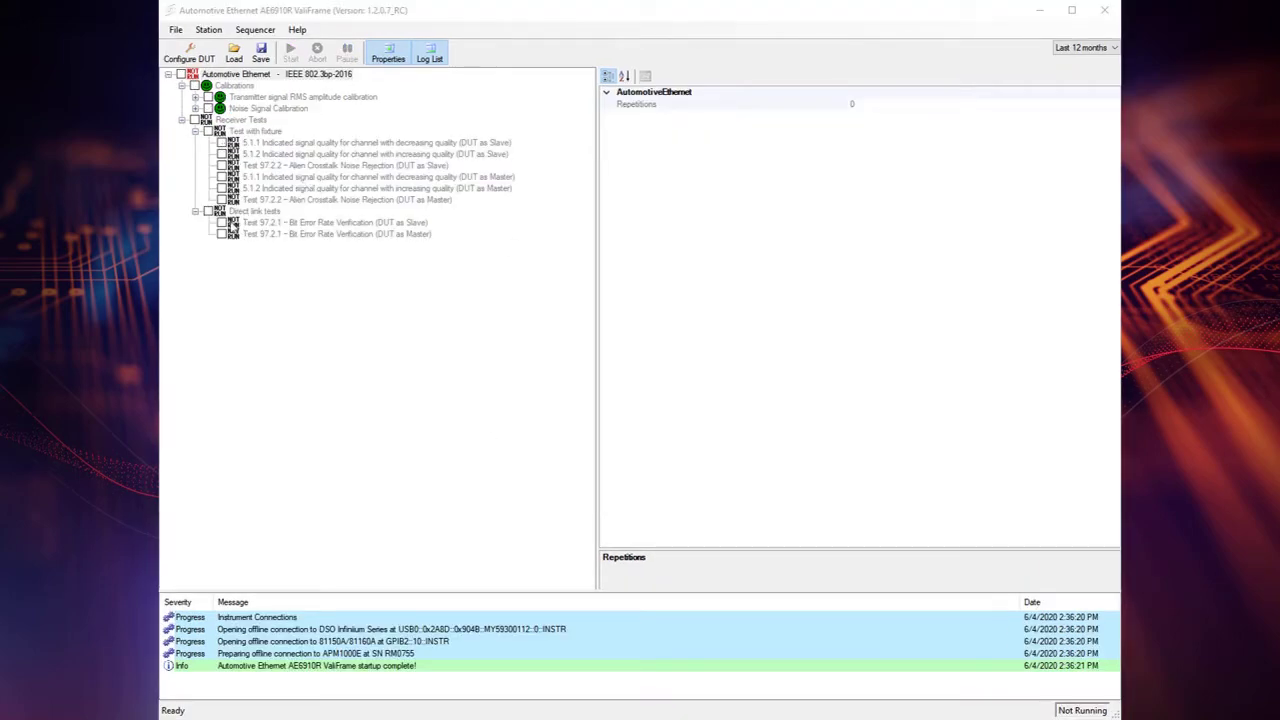
left_click(223, 224)
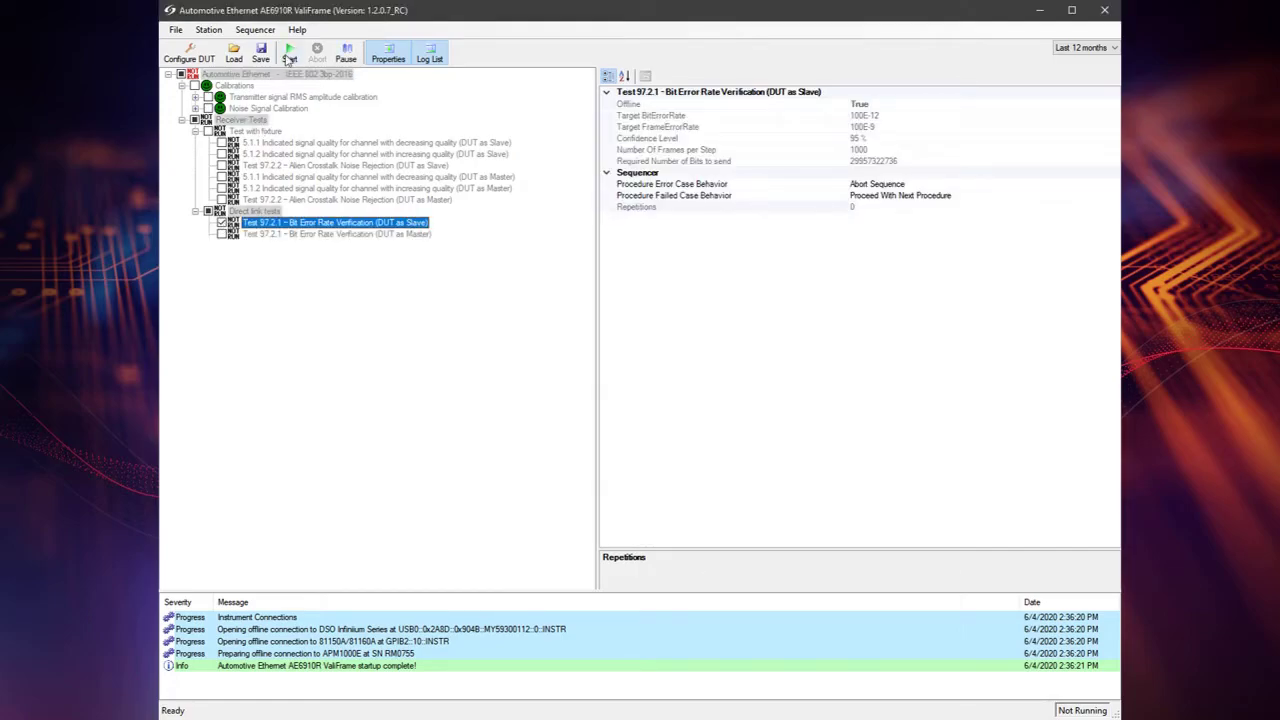
left_click(289, 54)
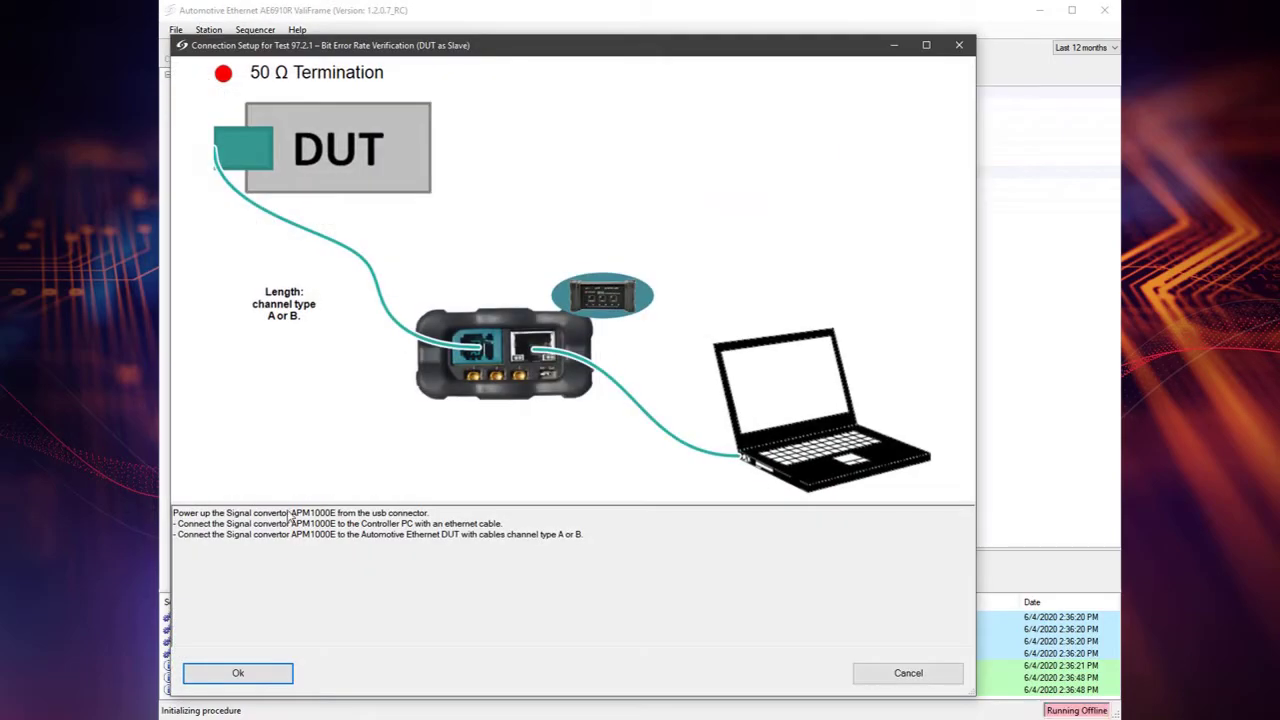
left_click(238, 675)
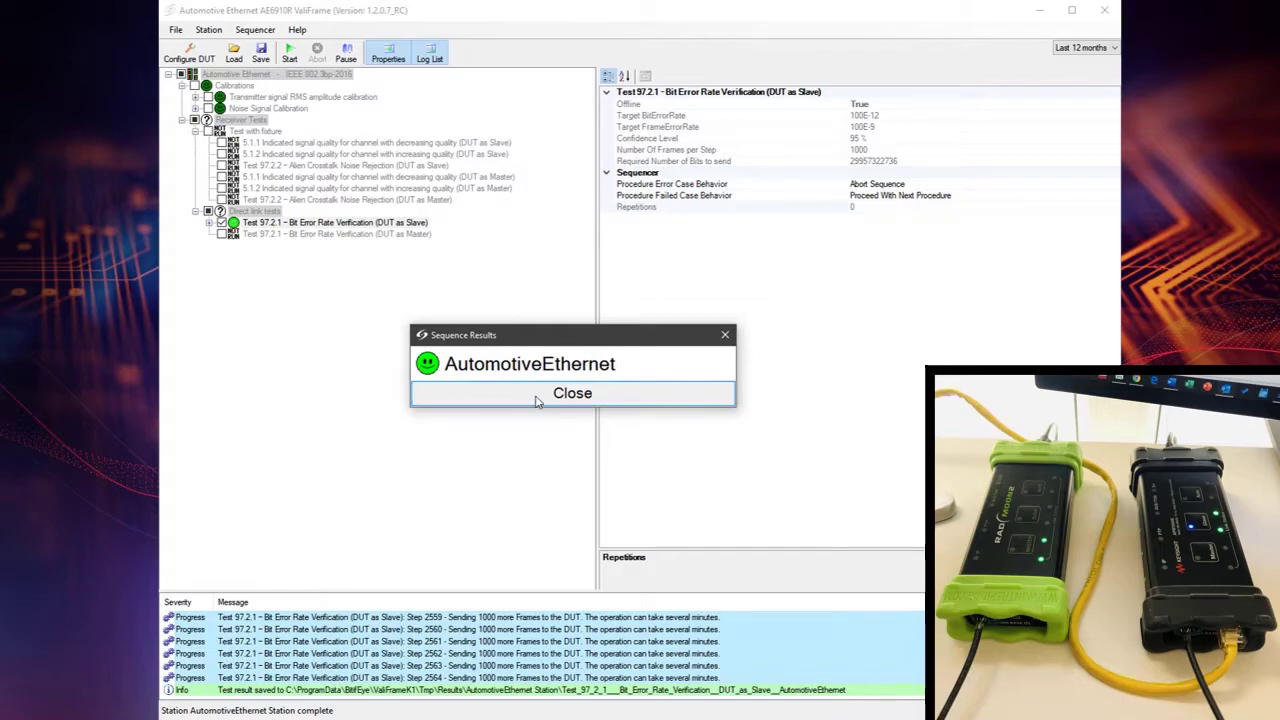
left_click(543, 394)
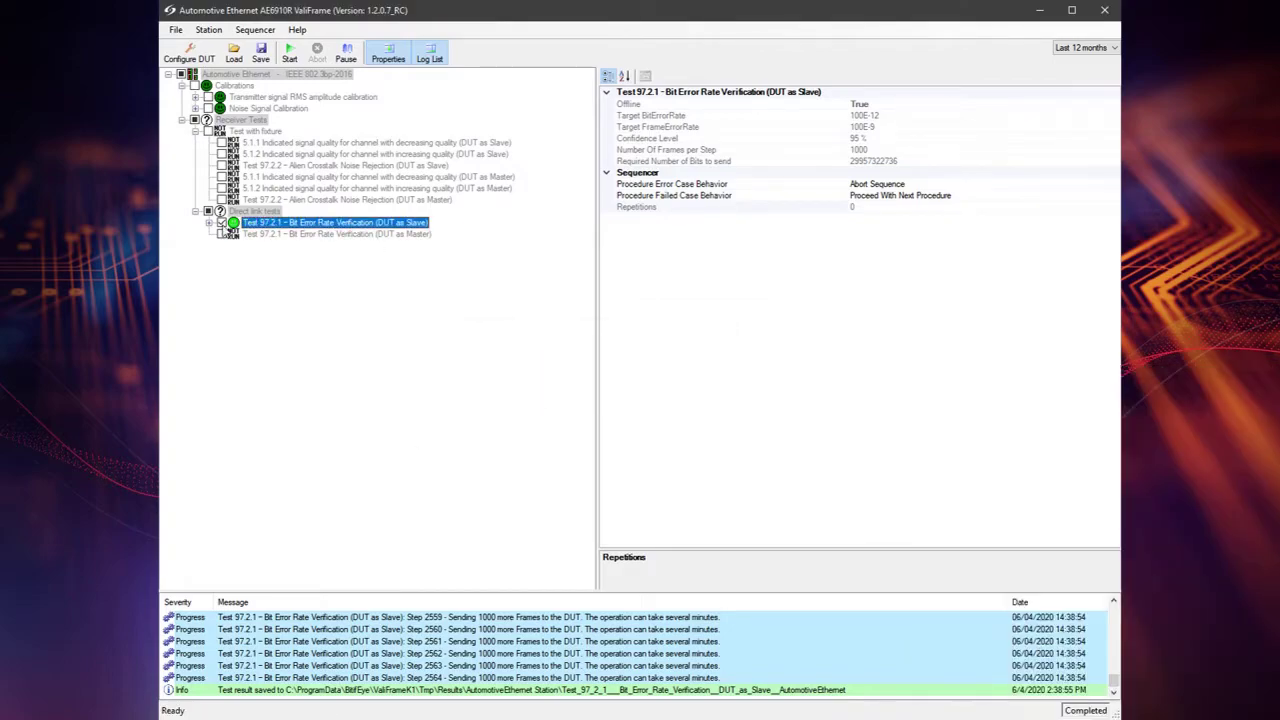
Run Test 97.2.1 with the DUT as Master, passing with zero errors
left_click(225, 234)
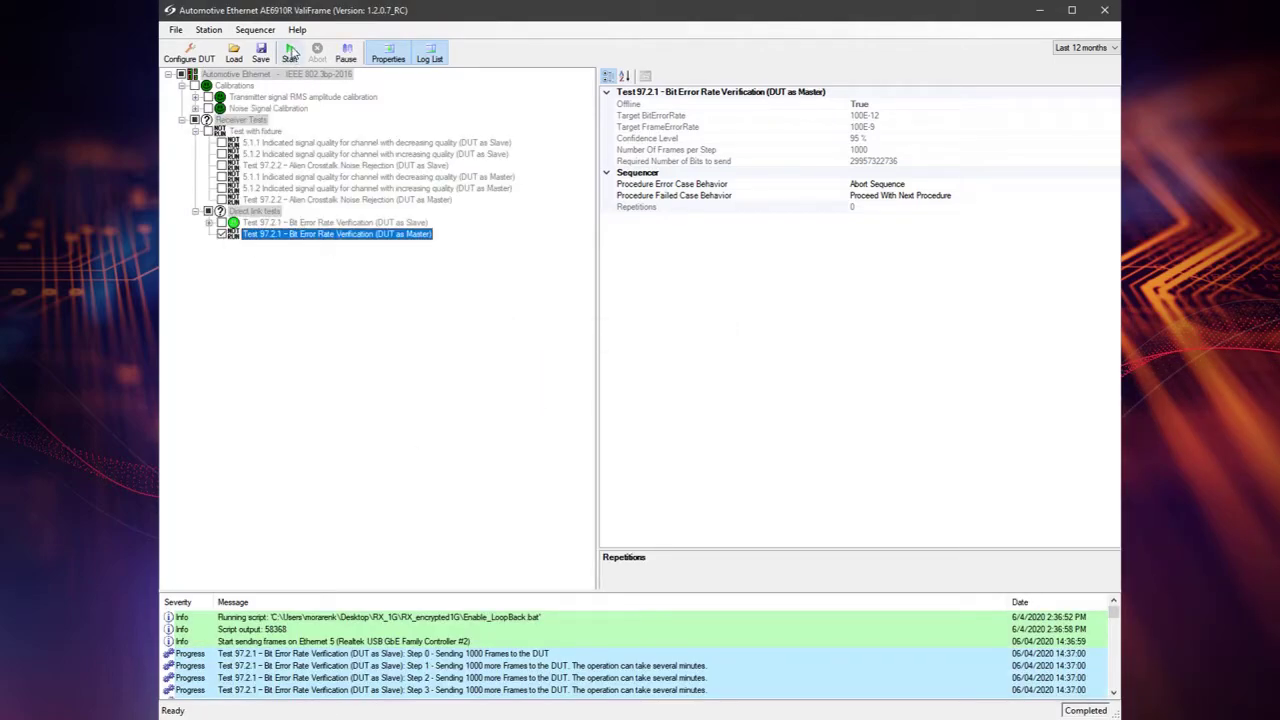
left_click(289, 52)
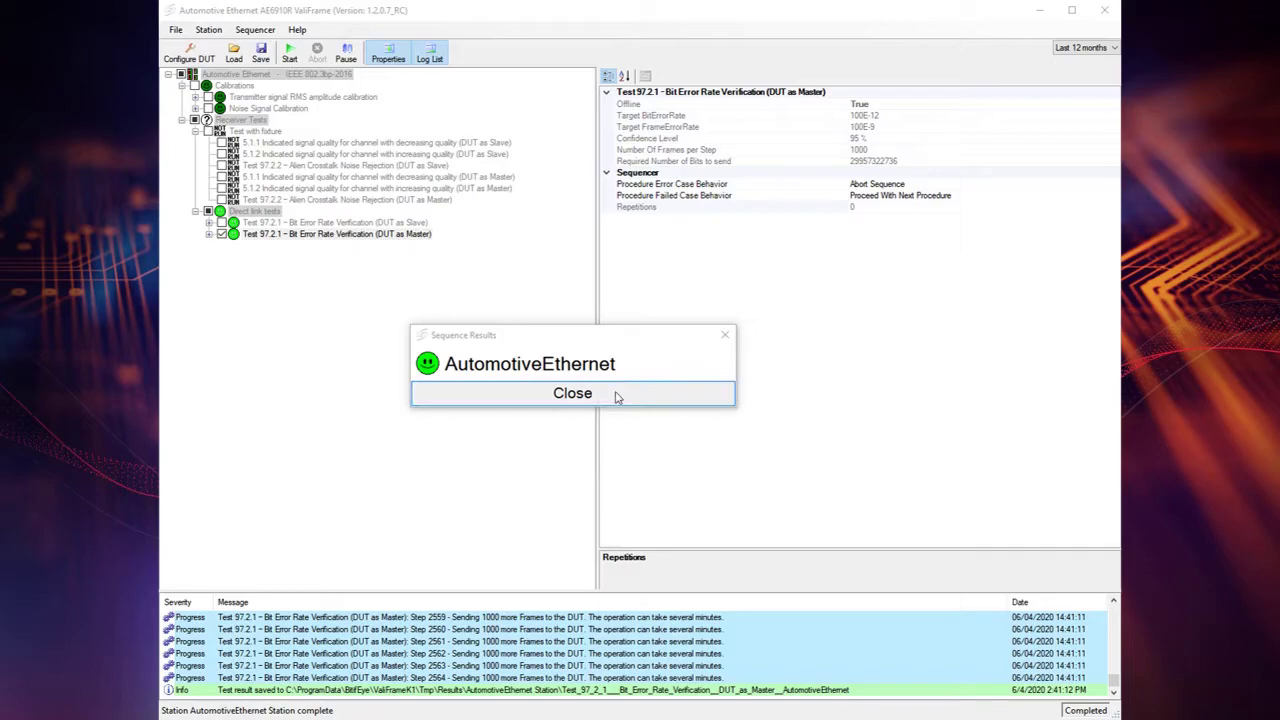
left_click(618, 396)
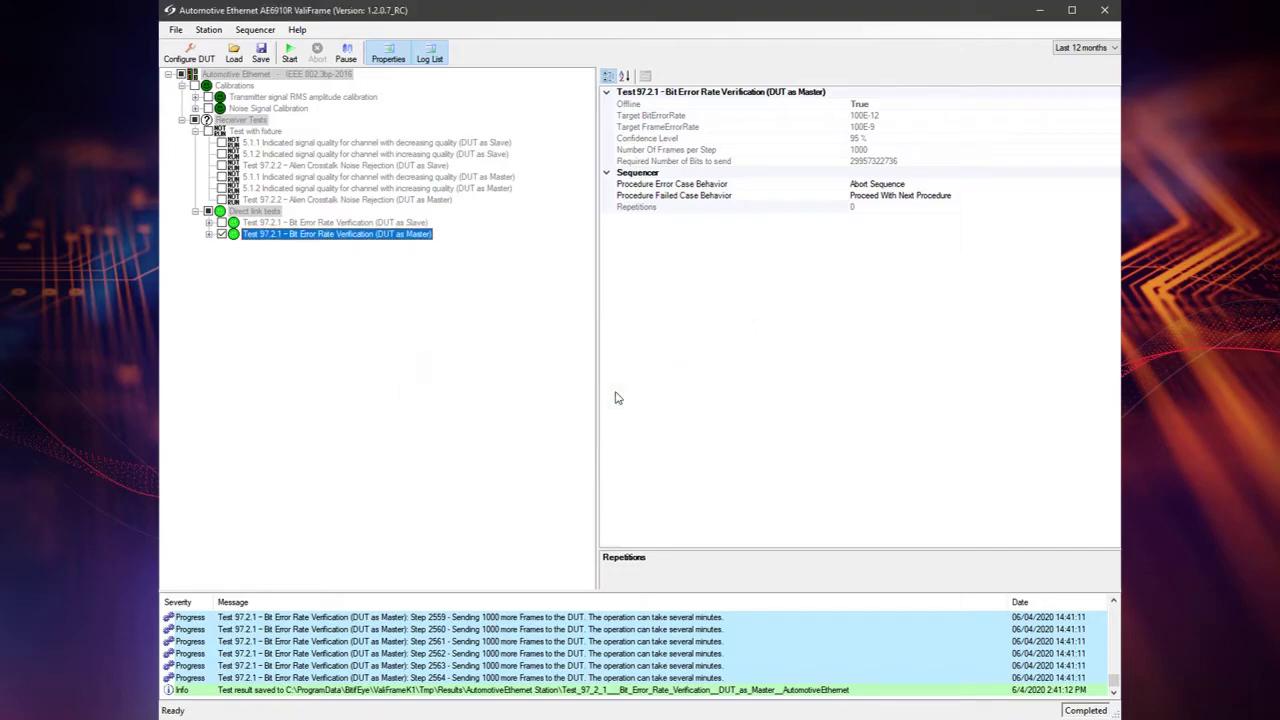
Select the Slave and Master Test 97.2.2 Alien Crosstalk Noise Rejection rows and start them
left_click(221, 166)
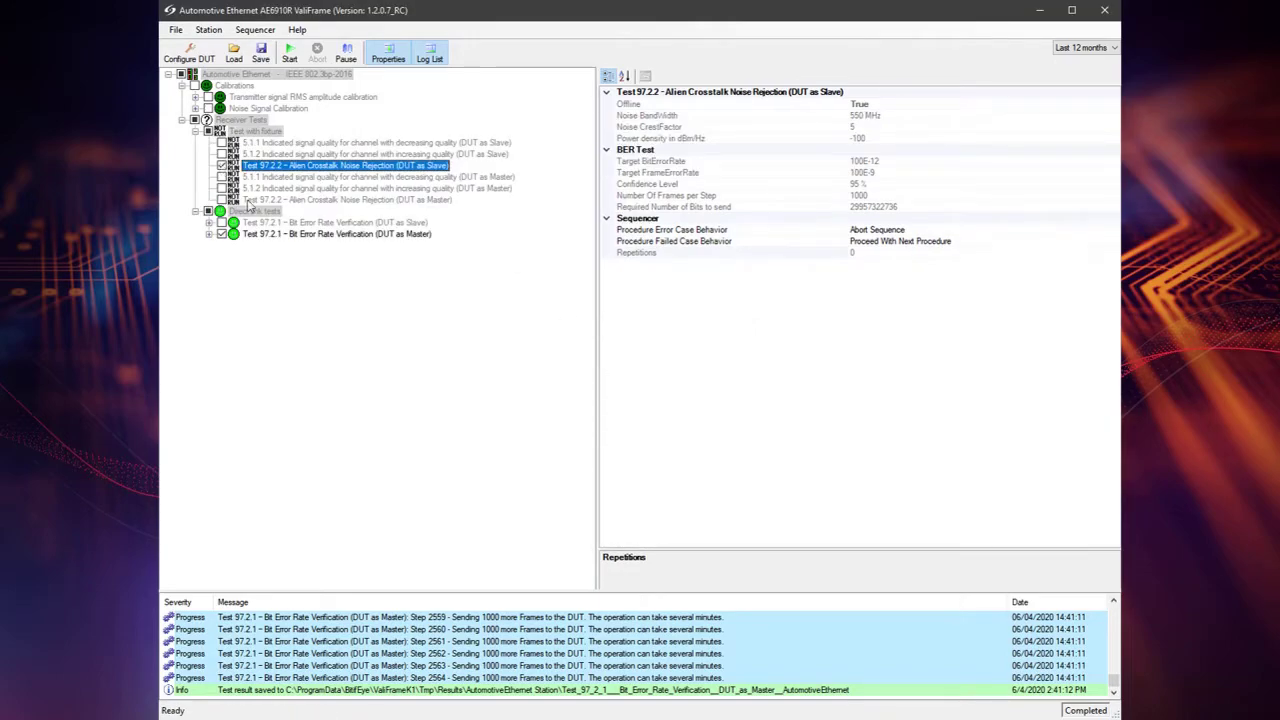
left_click(222, 200)
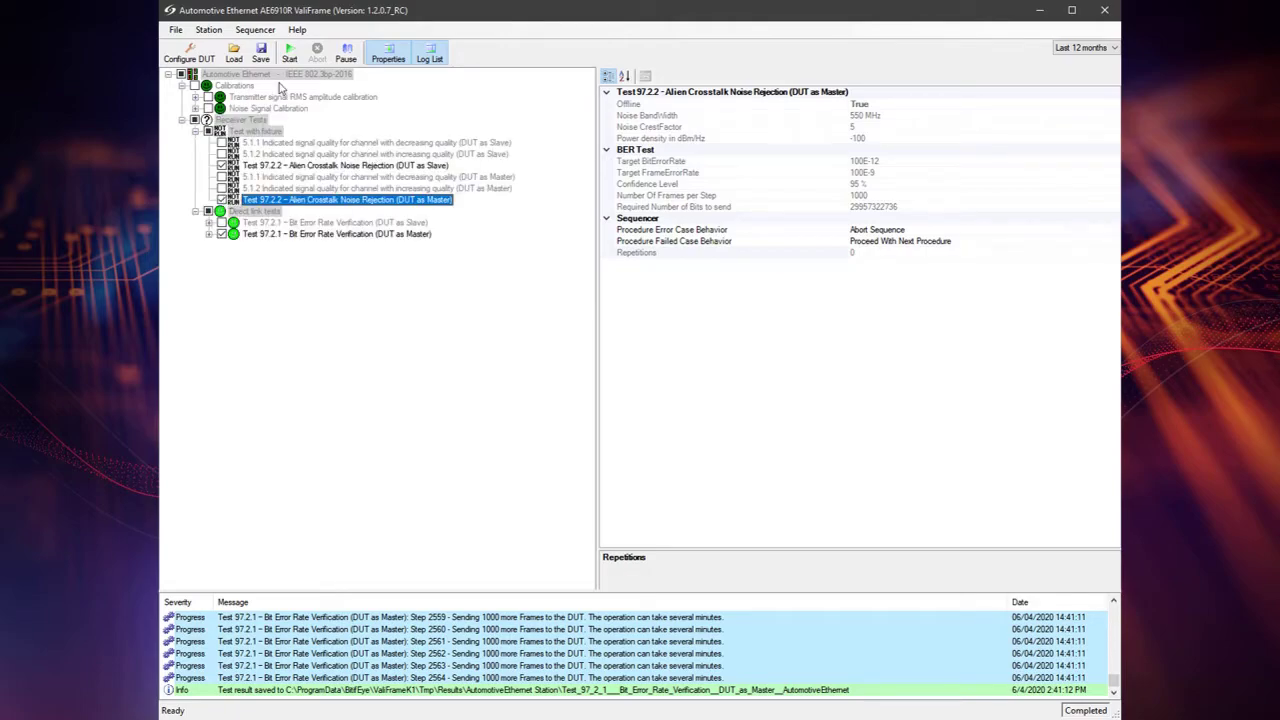
left_click(289, 52)
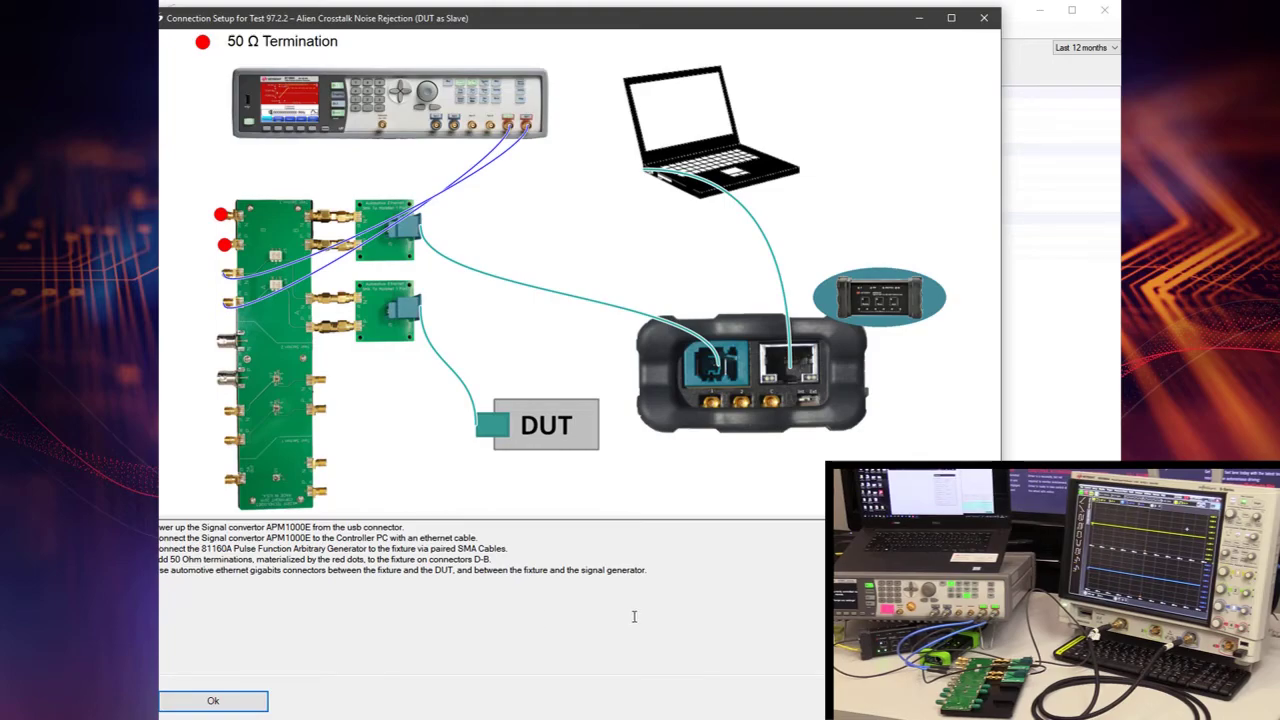
Confirm the fixture connection setup so both Alien Crosstalk tests run through to a pass
left_click(240, 701)
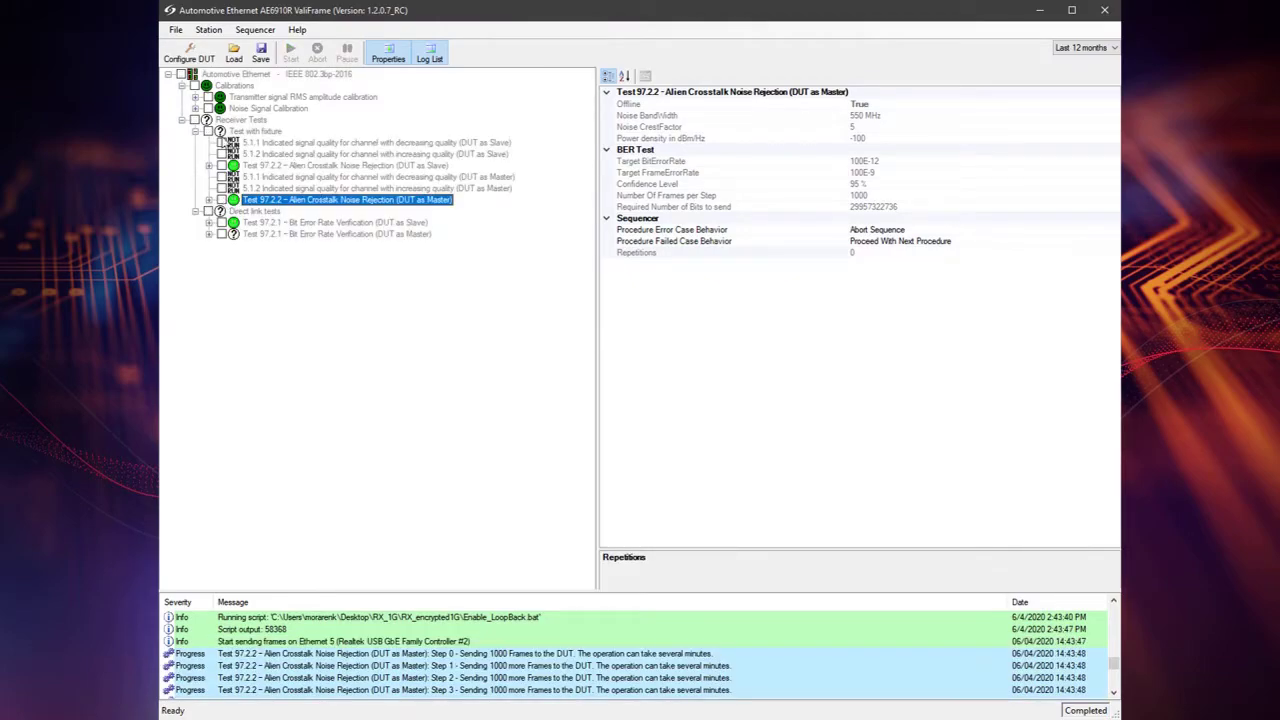
Run the 5.1.1 and 5.1.2 SQI tests with the DUT as Slave
left_click(222, 143)
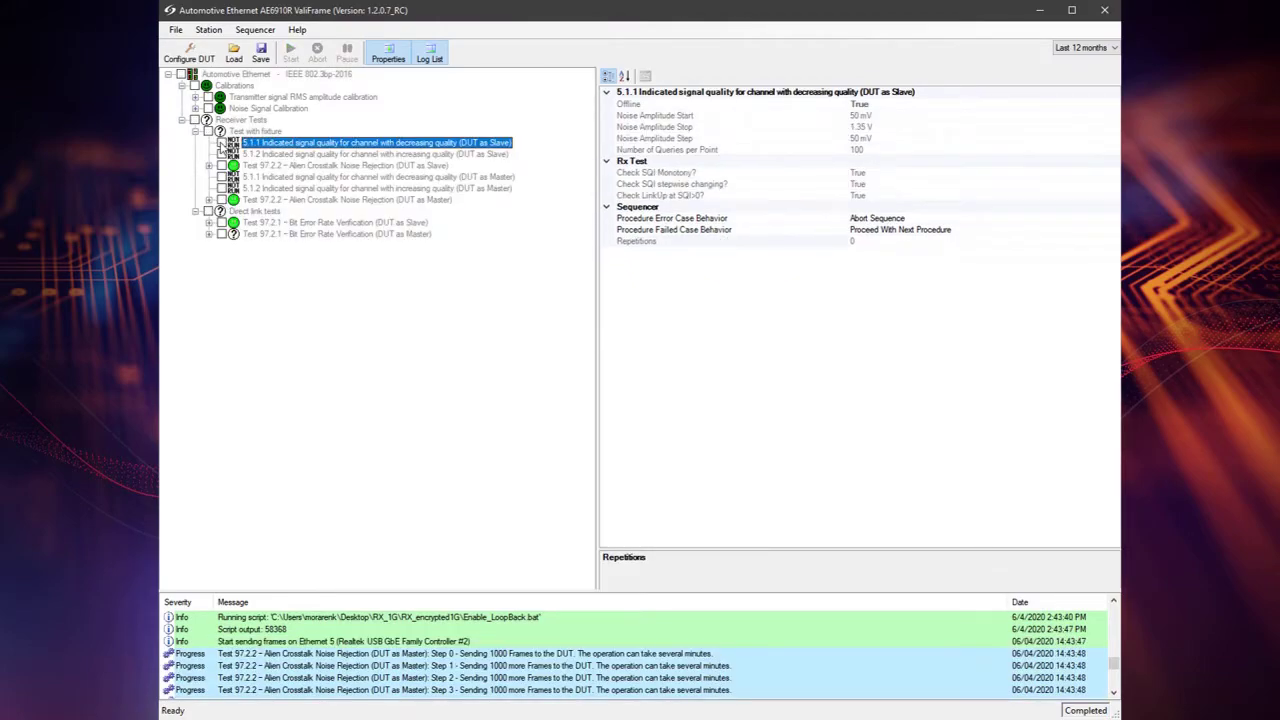
left_click(222, 154)
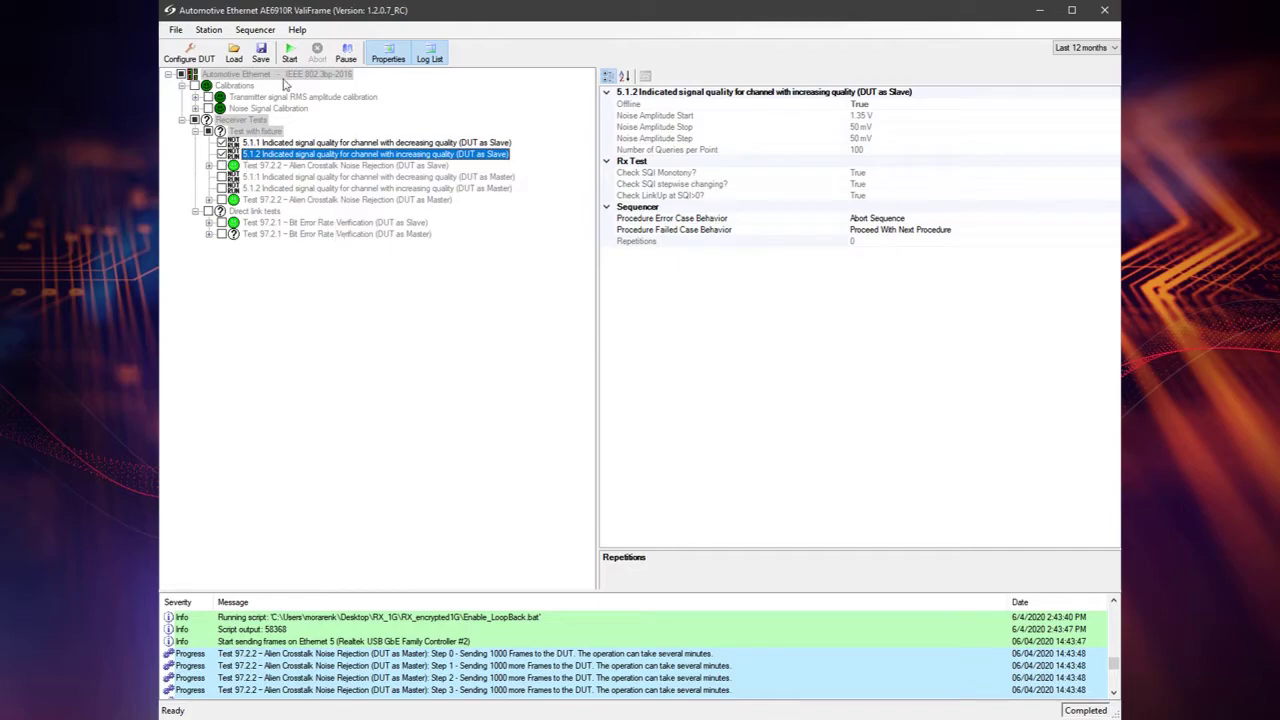
left_click(289, 52)
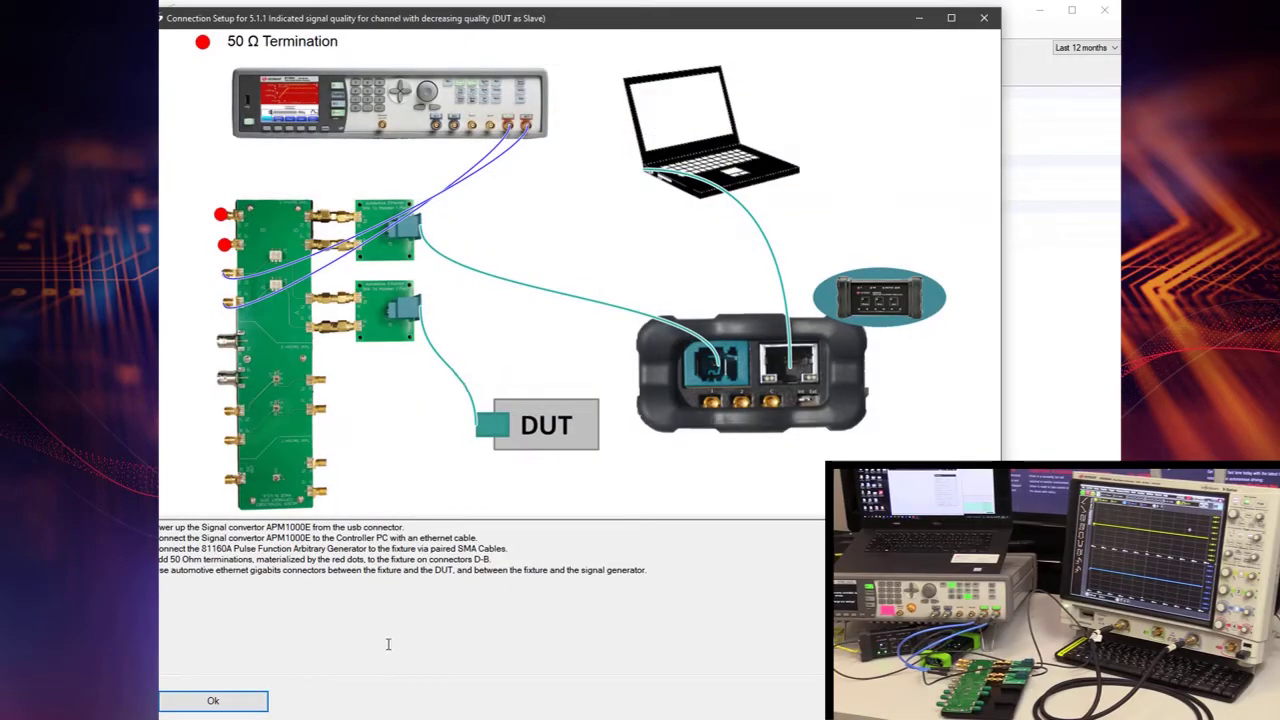
left_click(240, 700)
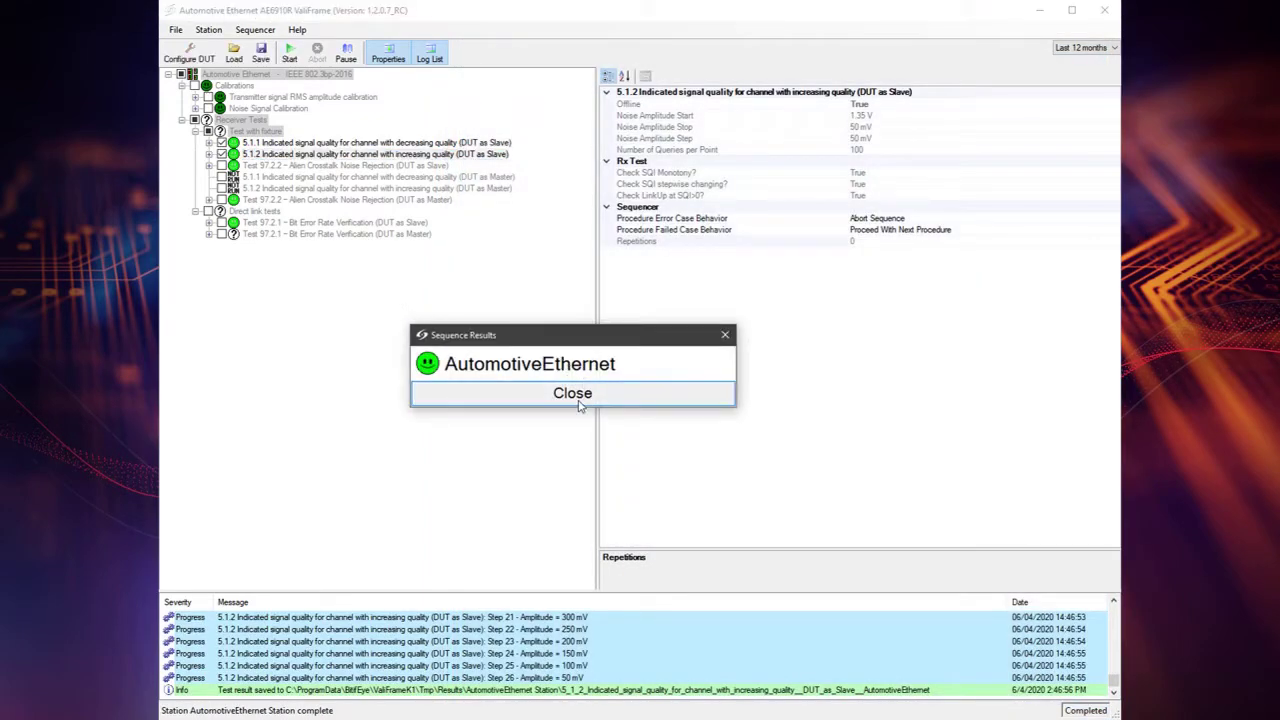
Run the 5.1.1 and 5.1.2 SQI tests with the DUT as Master, both passing
left_click(575, 395)
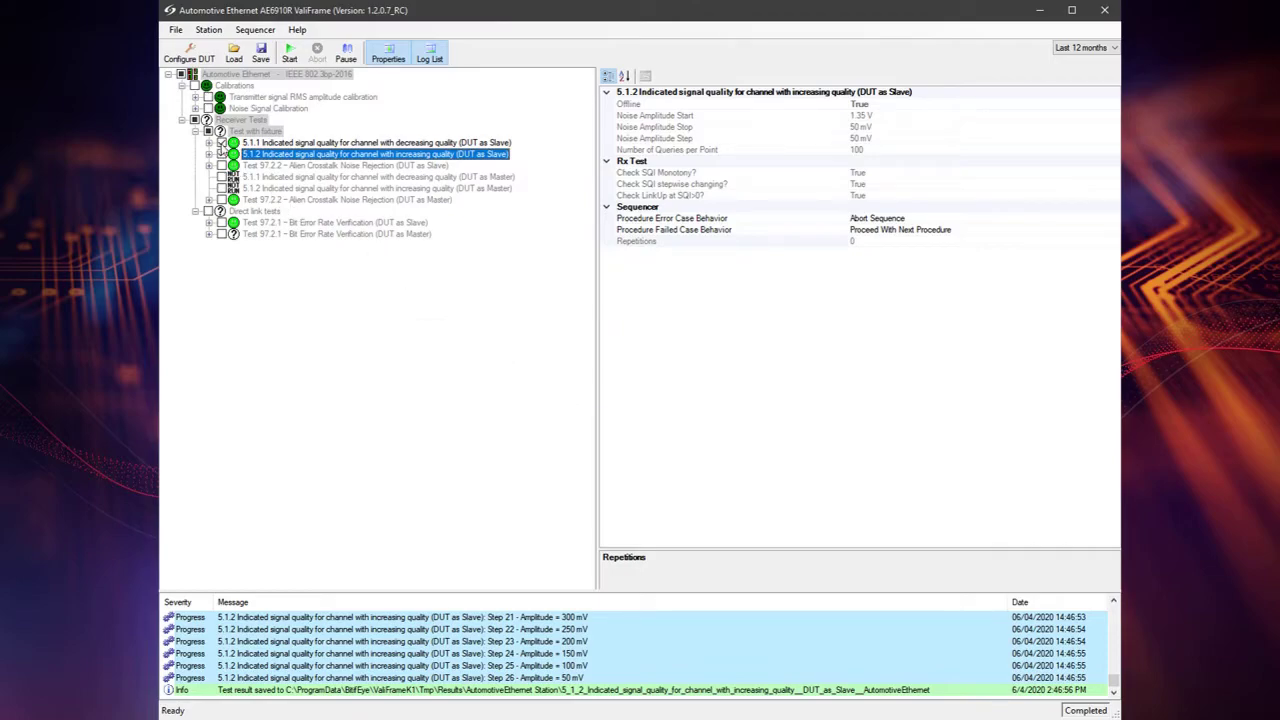
left_click(221, 176)
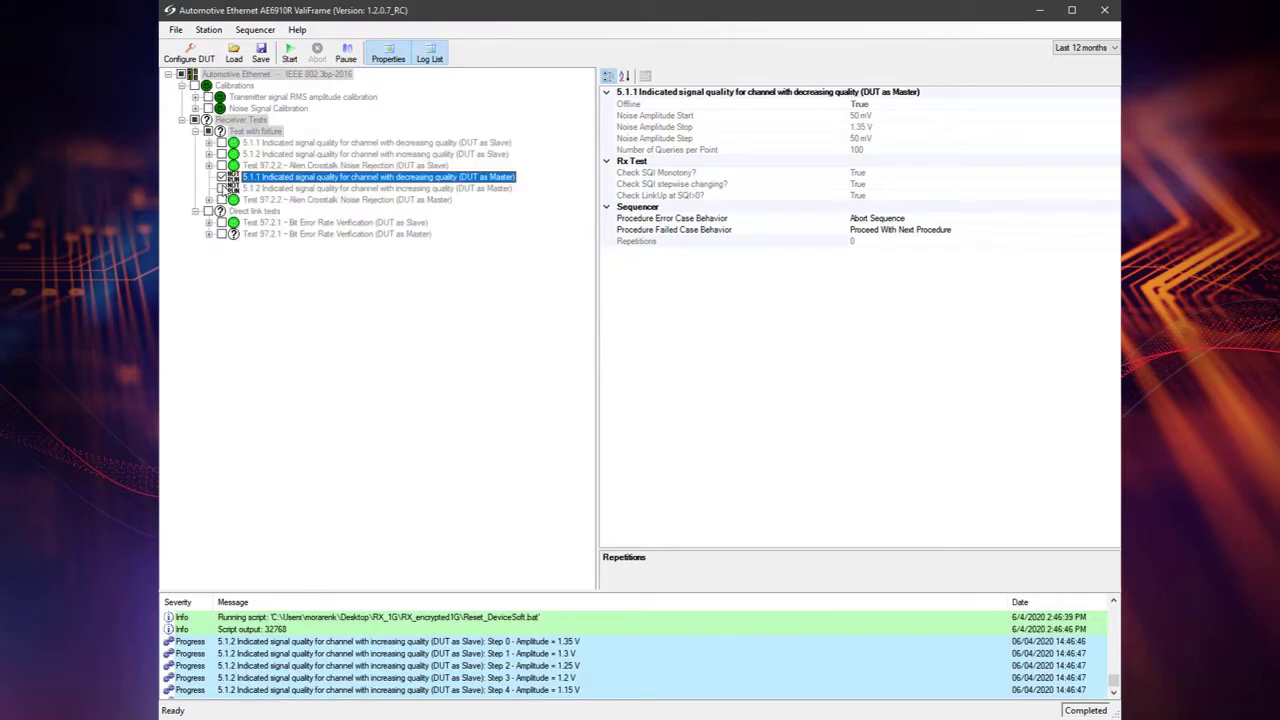
left_click(221, 188)
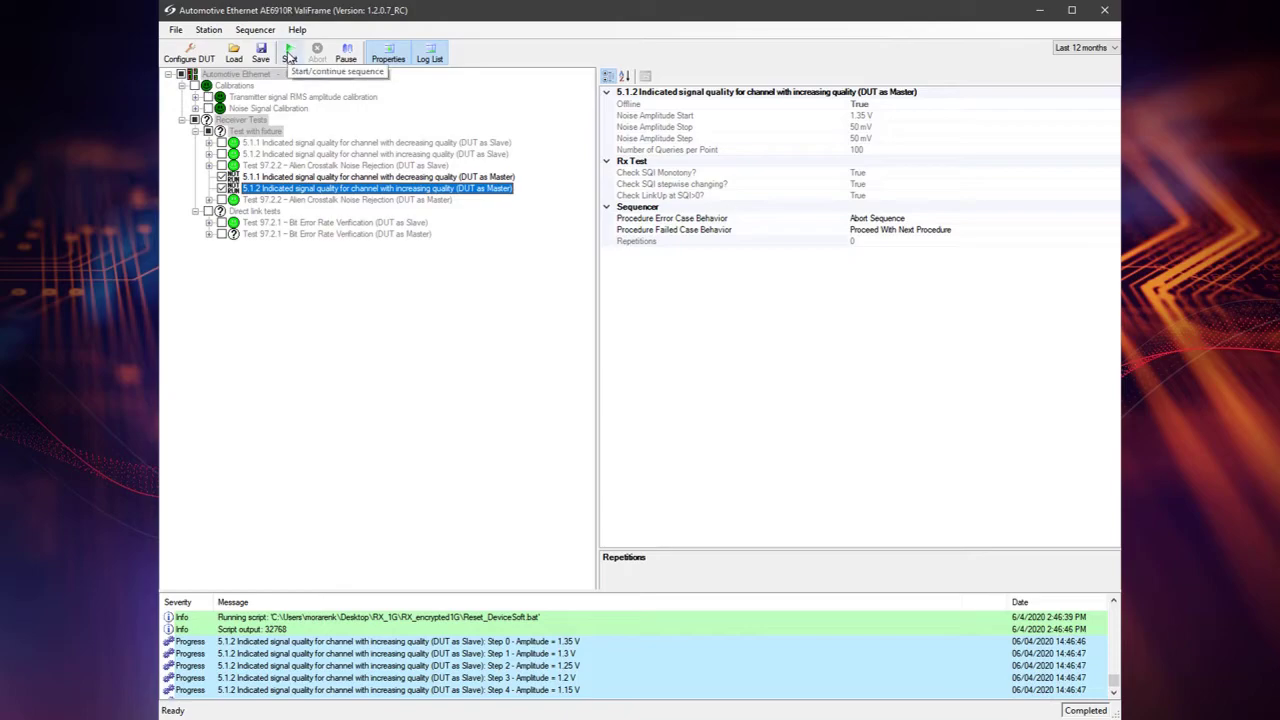
left_click(289, 55)
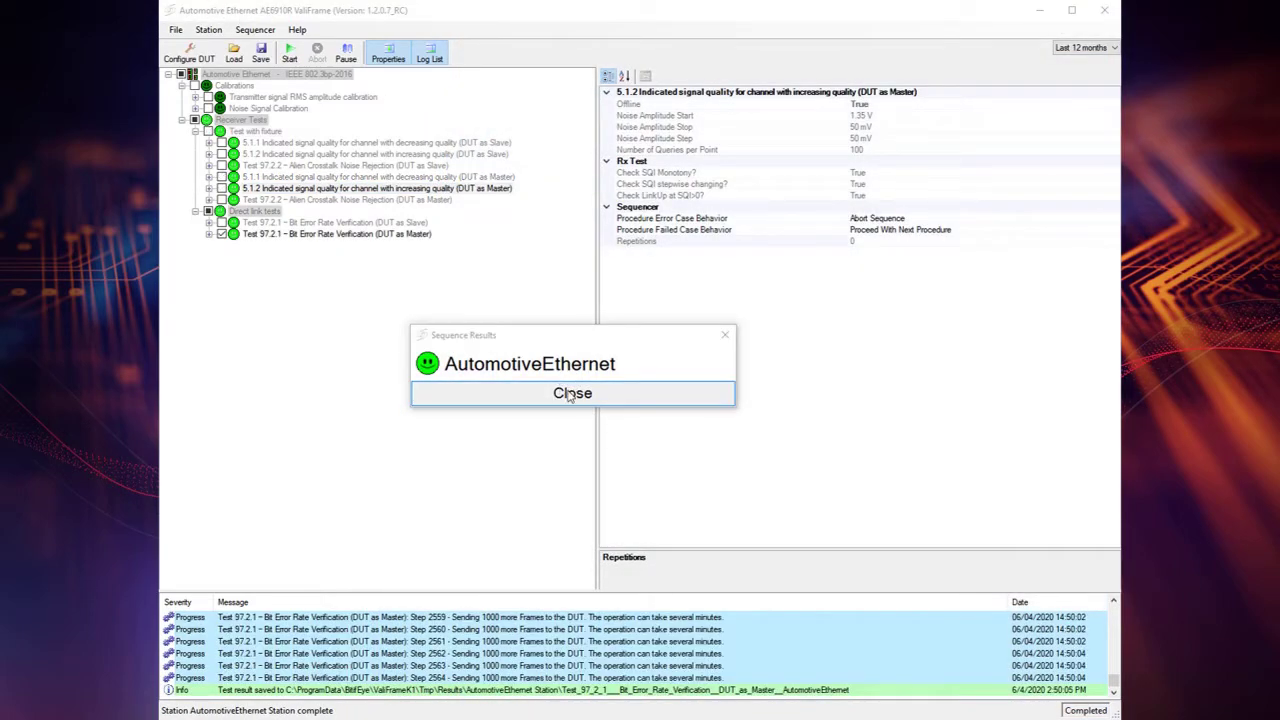
left_click(562, 393)
Review the Test 97.2.1 (DUT as Master) results, scrolling down through the report
left_click(226, 236)
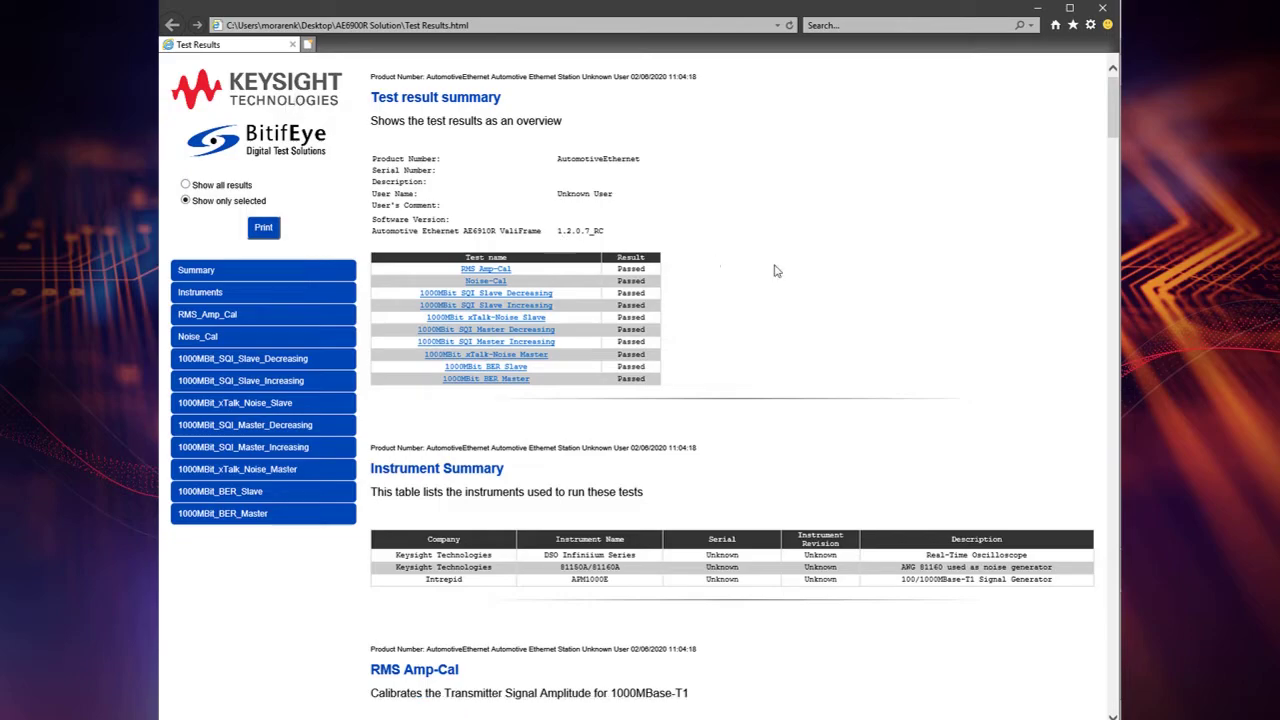
scroll(810, 285, "down", 8)
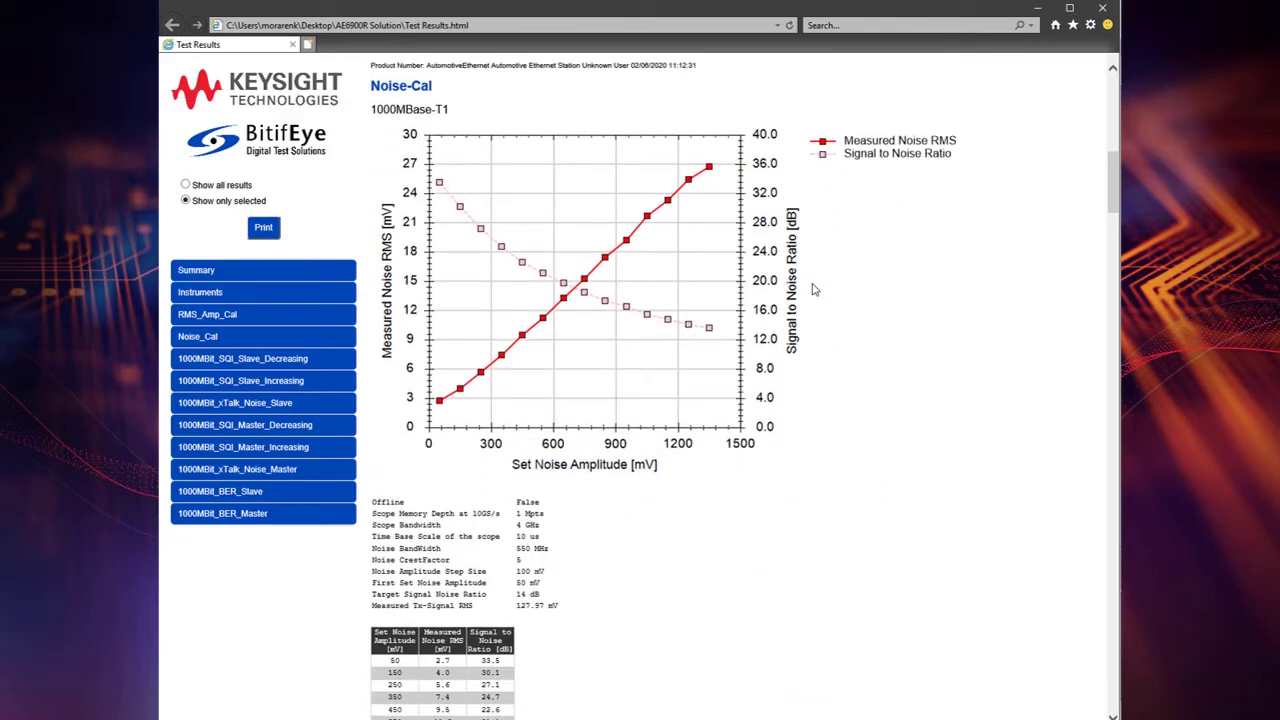
scroll(813, 289, "down", 10)
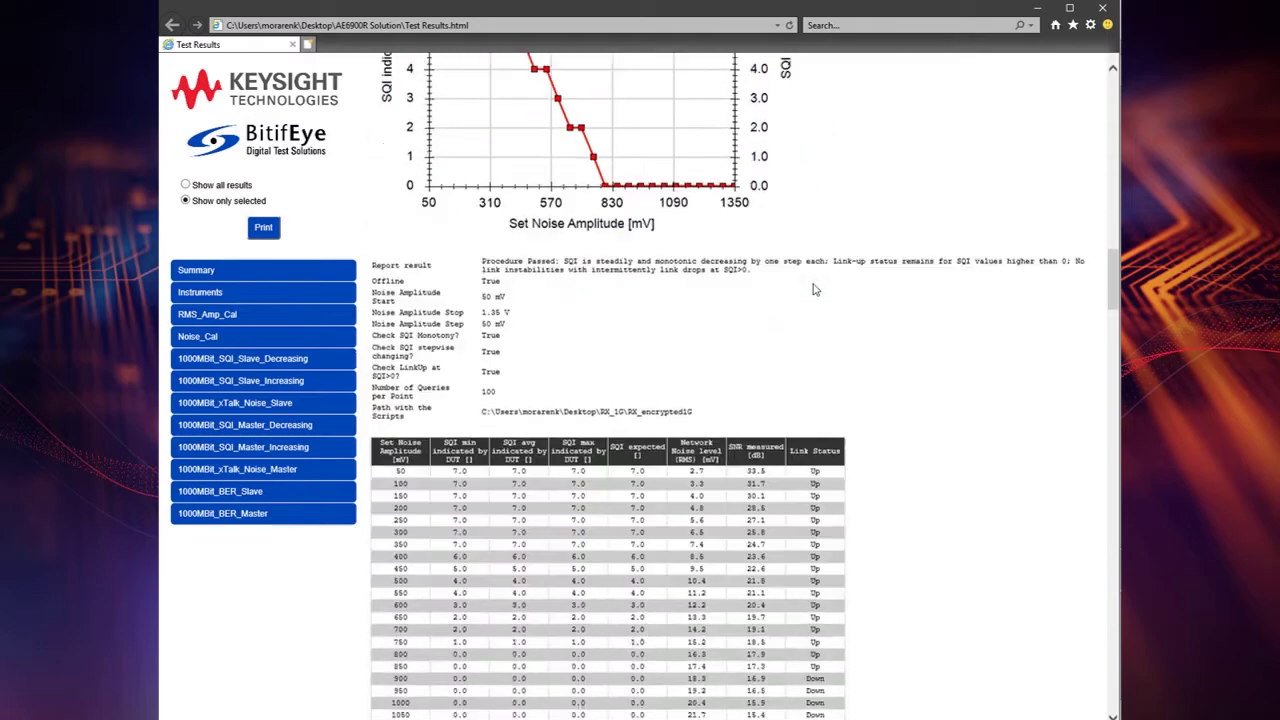
scroll(815, 289, "down", 12)
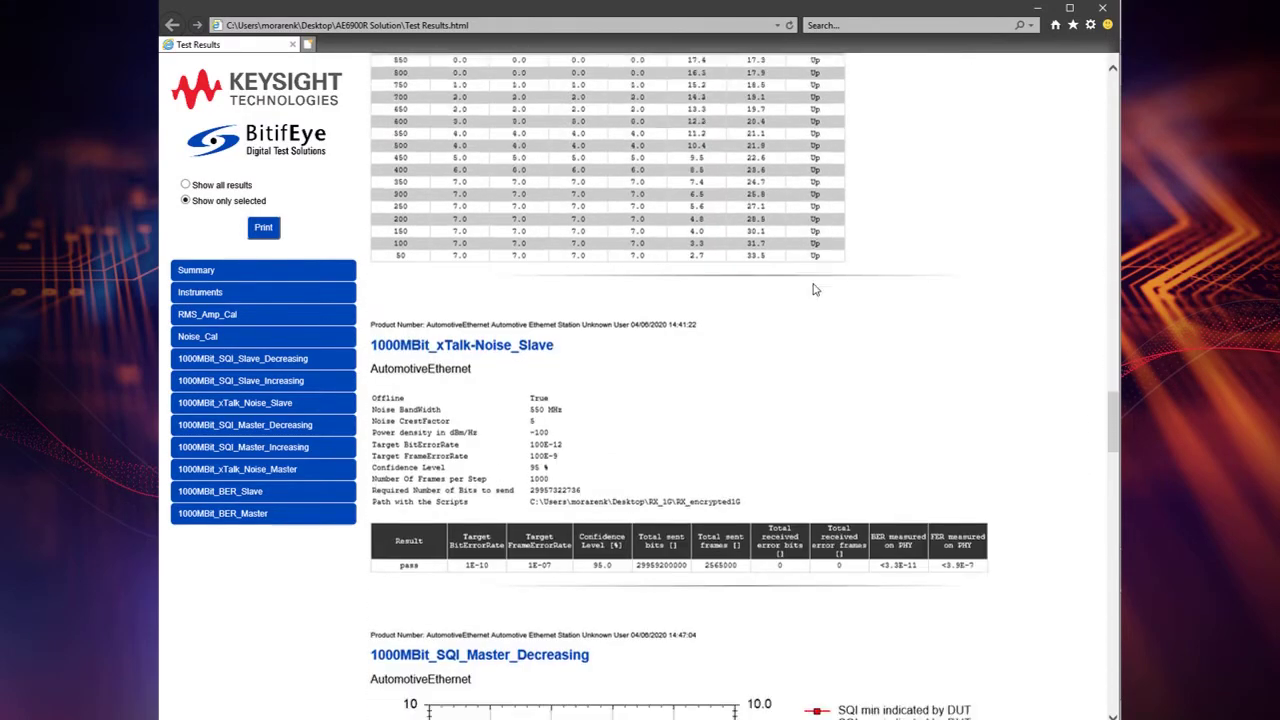
scroll(813, 284, "down", 12)
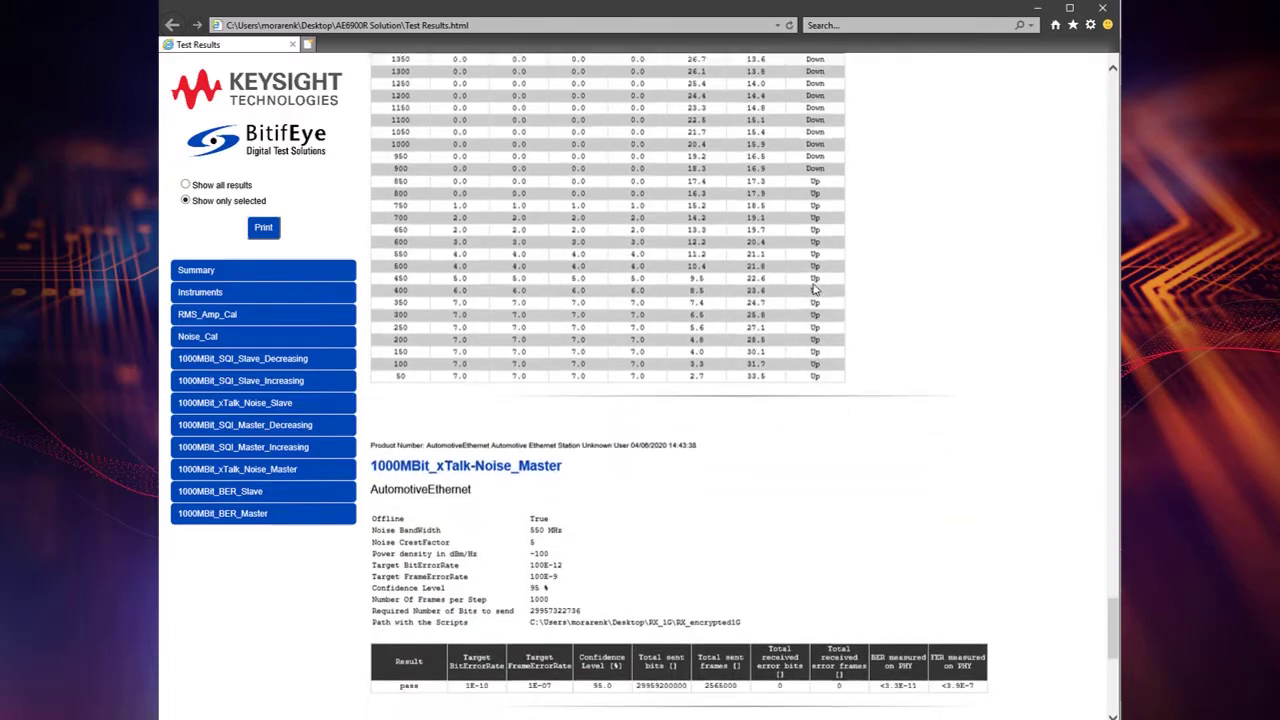
Return to the top and jump to the RMS Amp-Cal section, allowing the blocked content
key("Home")
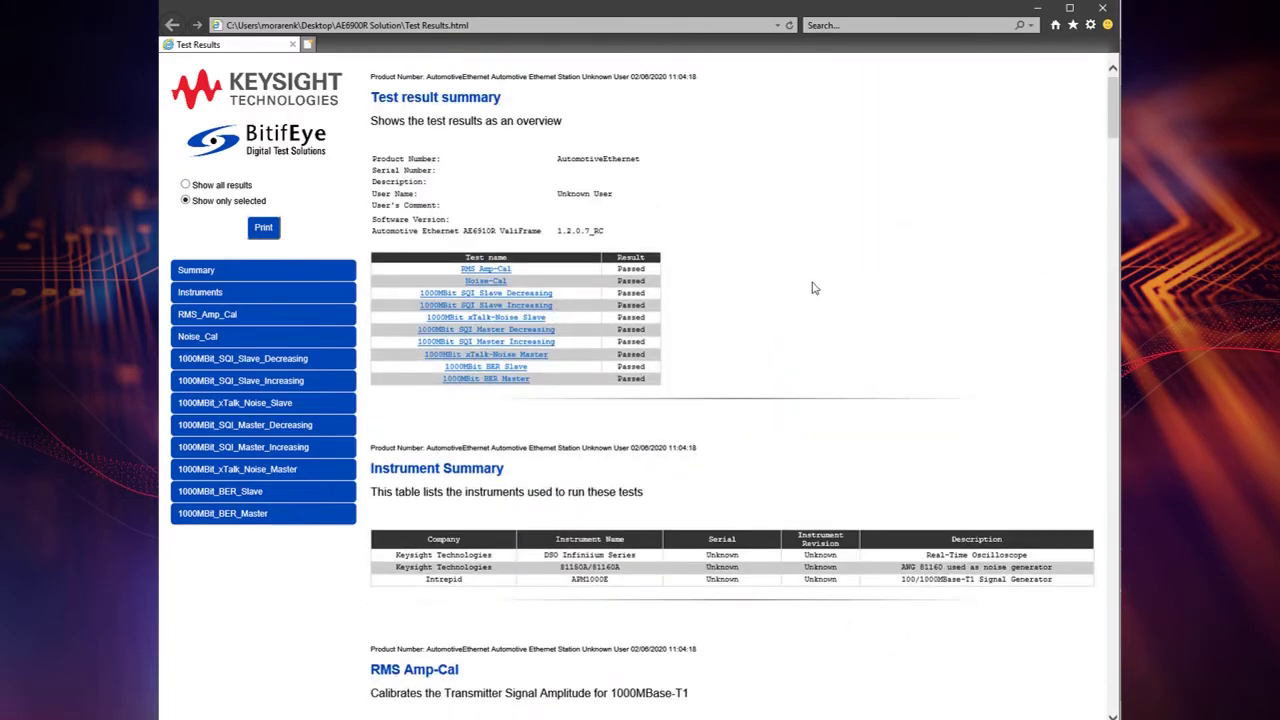
left_click(486, 269)
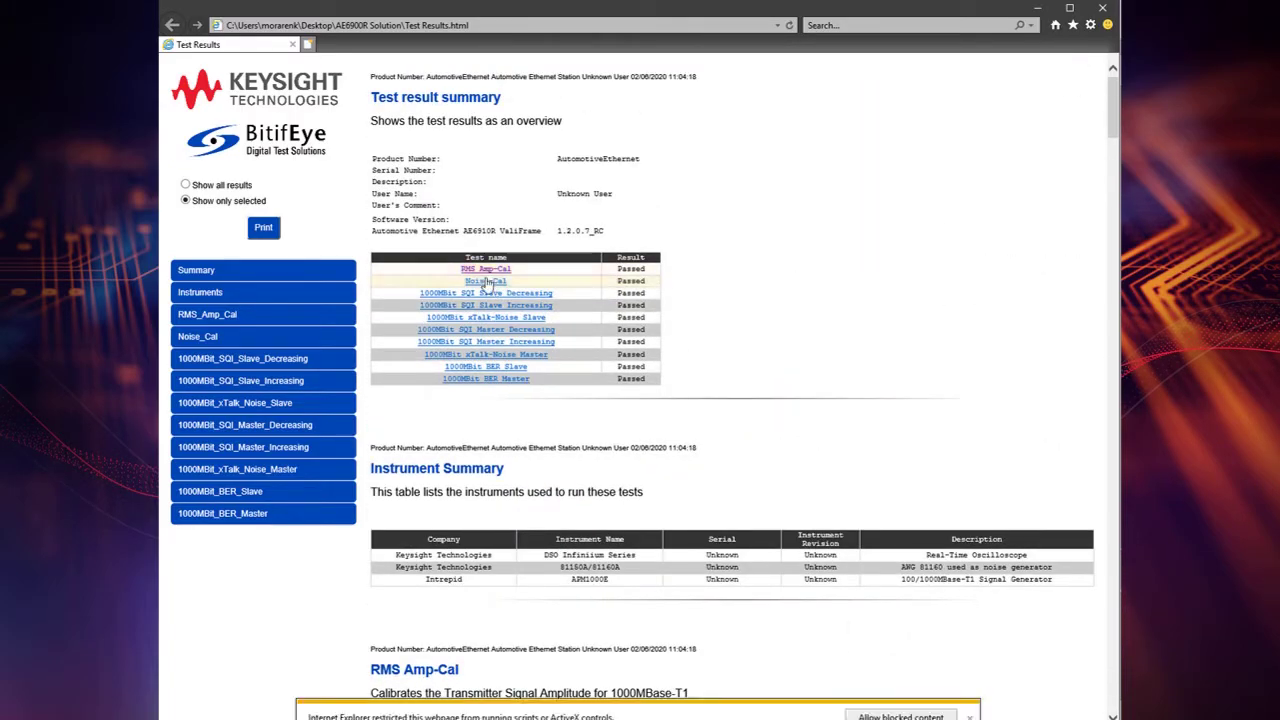
left_click(903, 716)
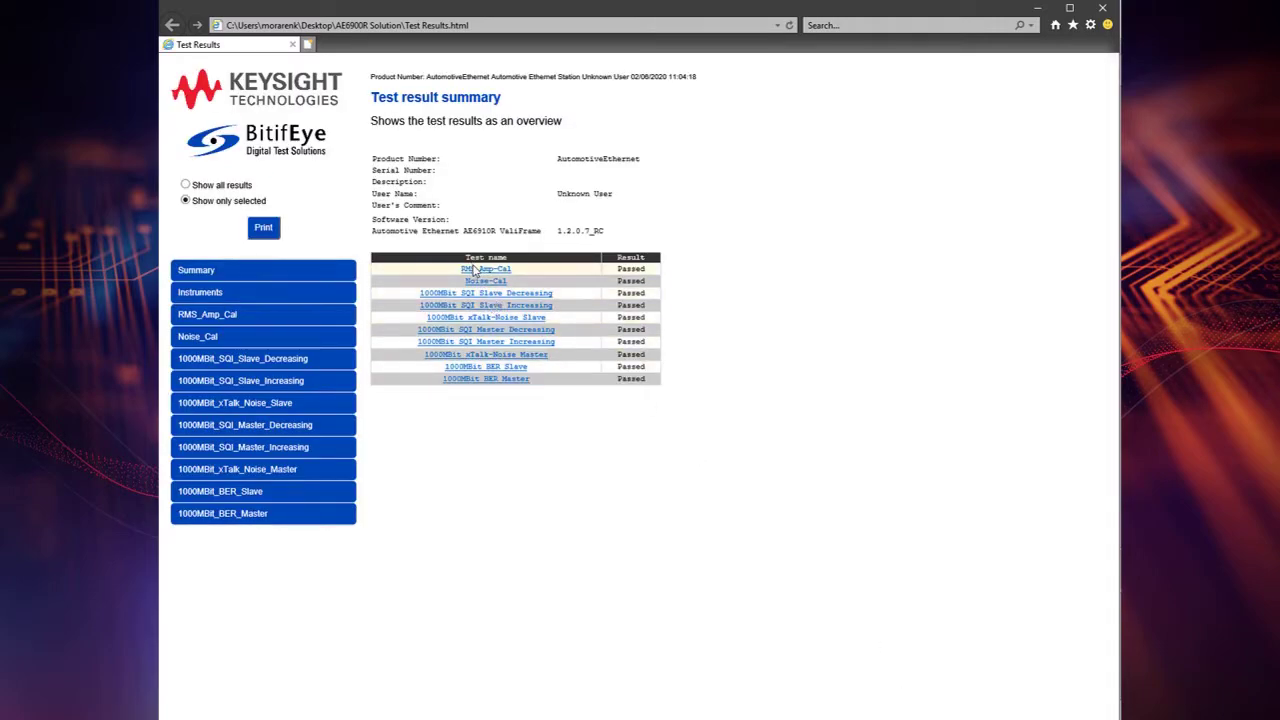
left_click(477, 272)
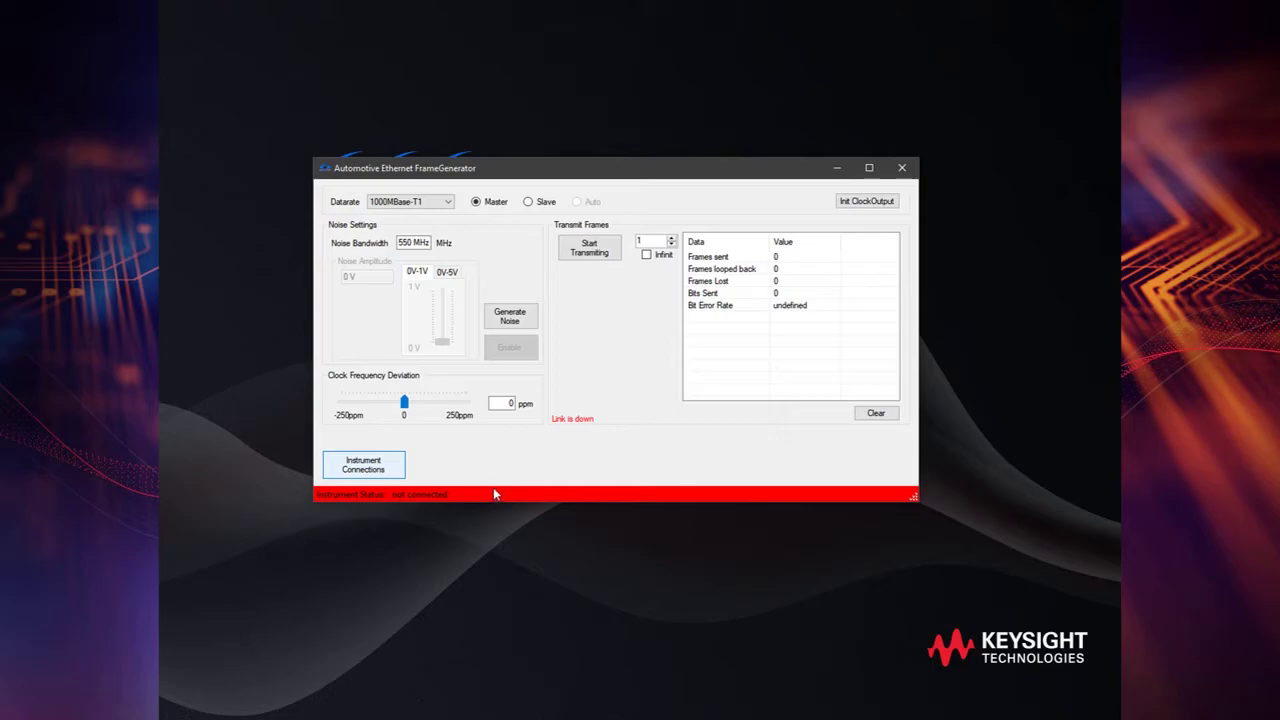
Connect via Ethernet 5 and the noise generator at GPIB2::10::INSTR, then show the connection diagram
left_click_drag(189, 162, 440, 110)
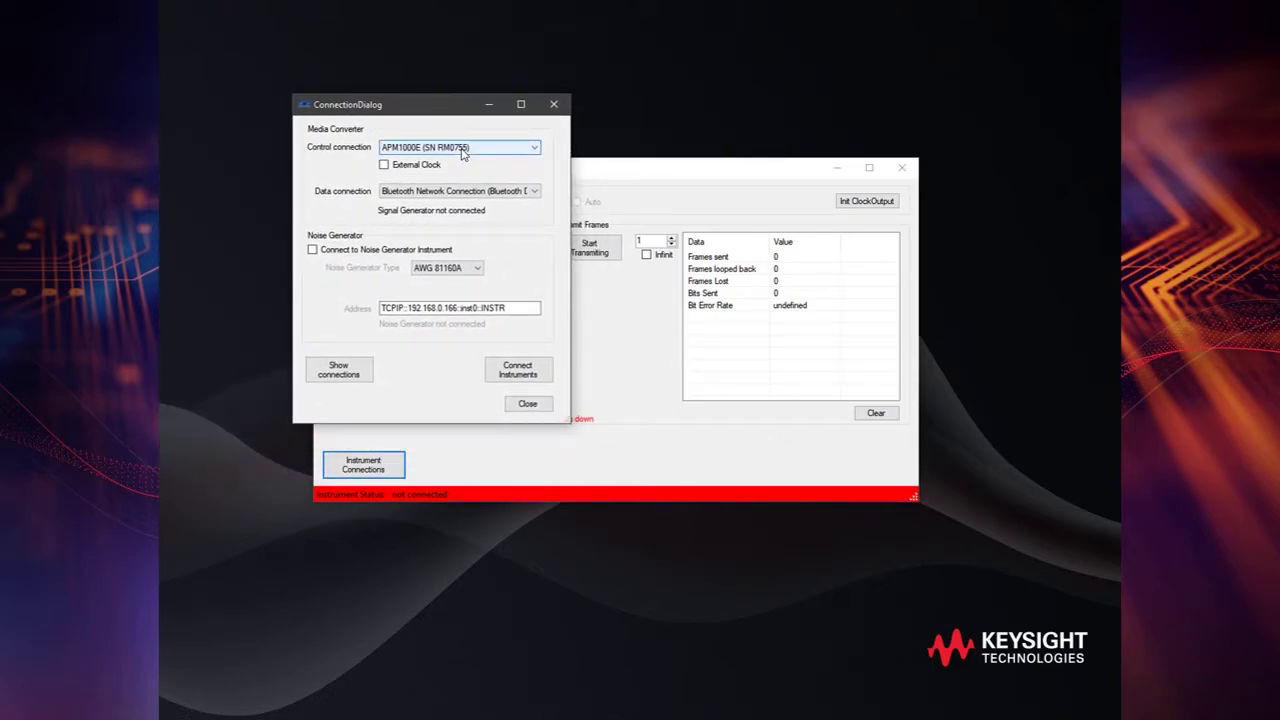
left_click(463, 190)
left_click(463, 215)
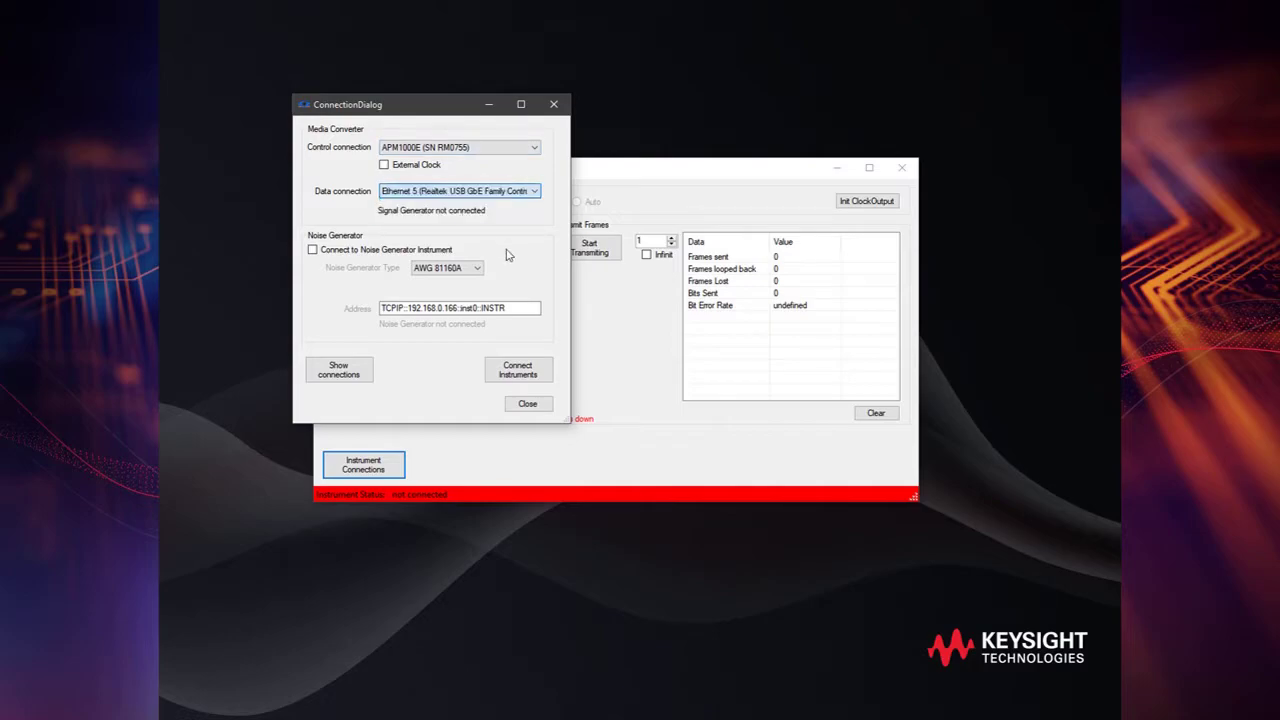
left_click(363, 254)
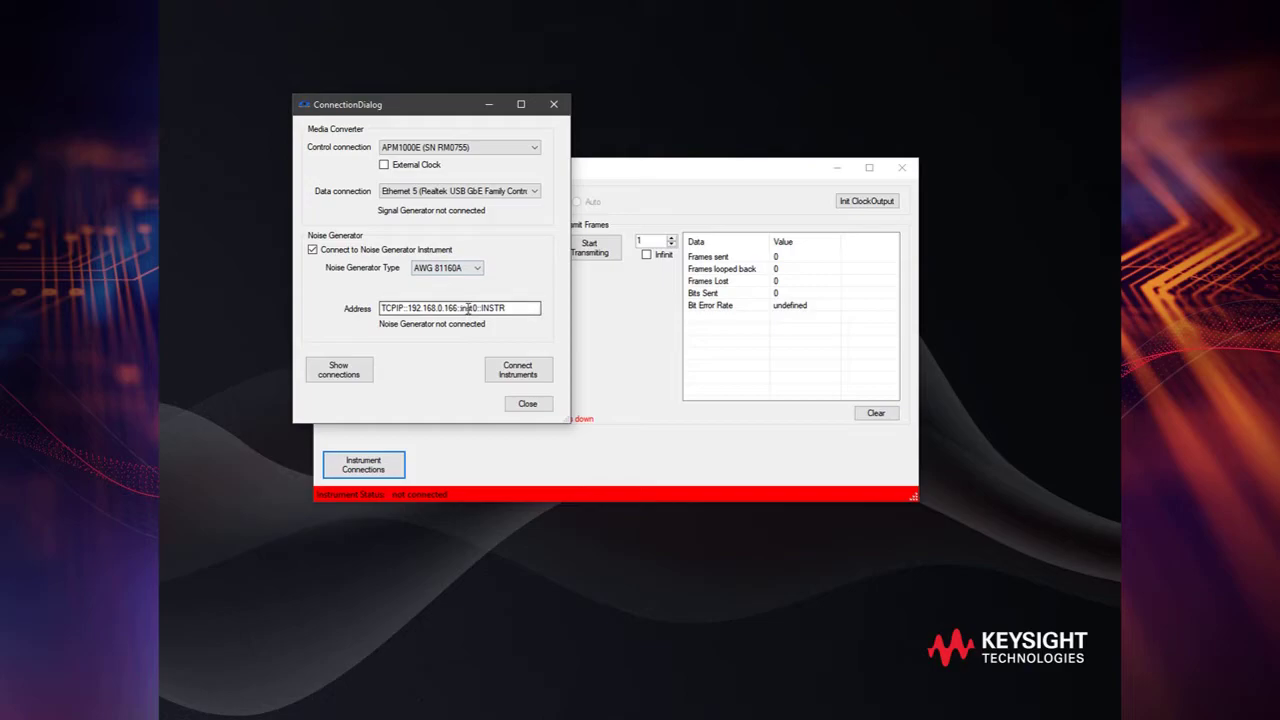
double_click(413, 307)
type("GPIB2::10::INSTR")
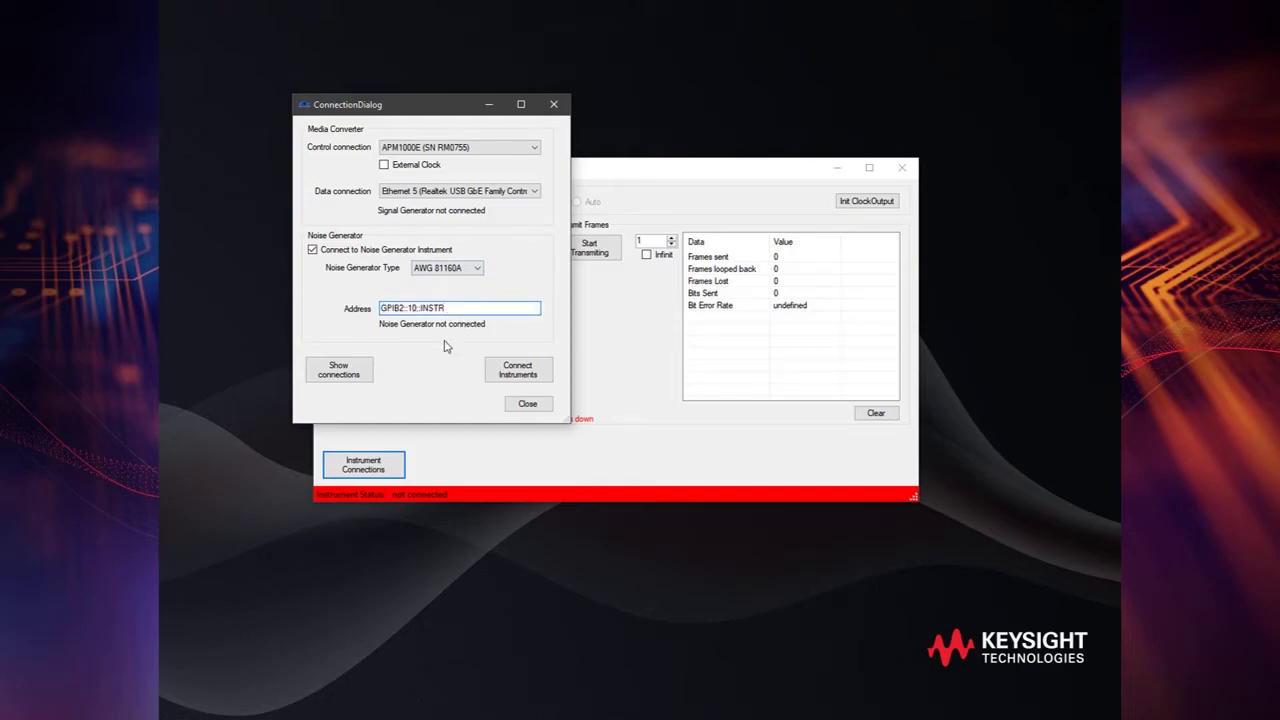
left_click(503, 372)
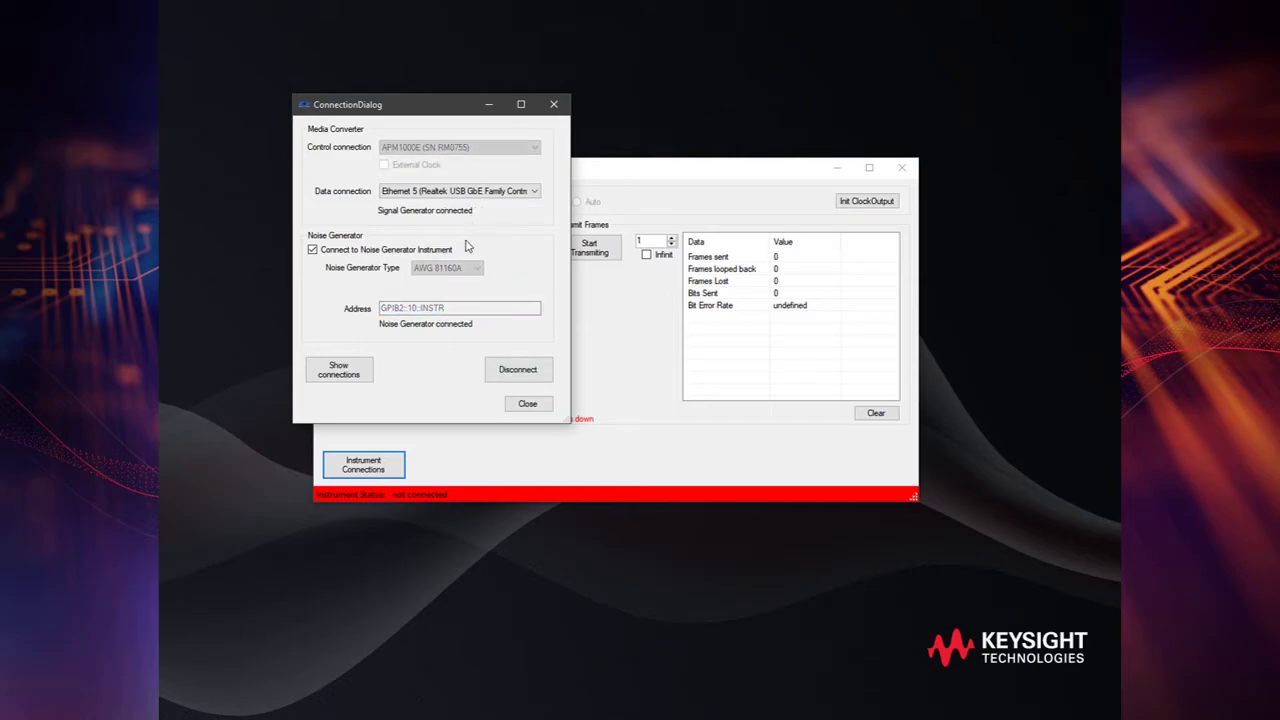
left_click(340, 370)
Close the connection windows, enable Infinit frame transmission, and start transmitting
left_click(528, 404)
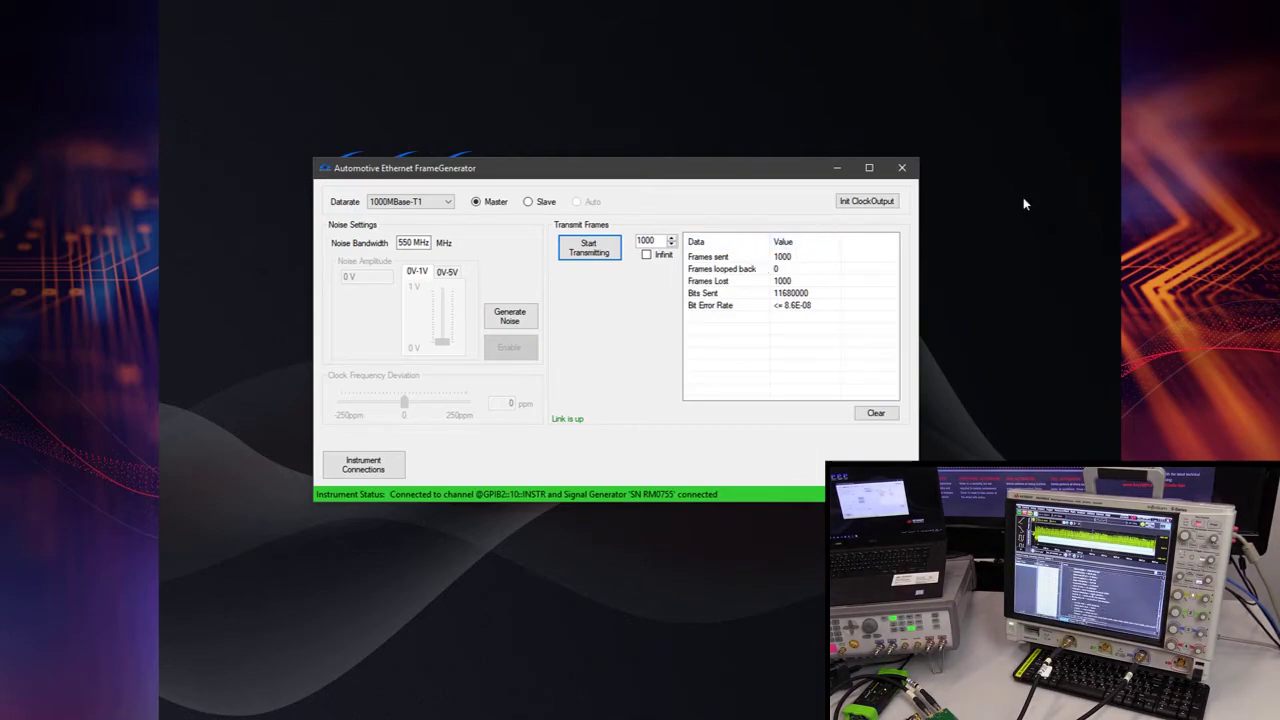
left_click(660, 255)
left_click(589, 248)
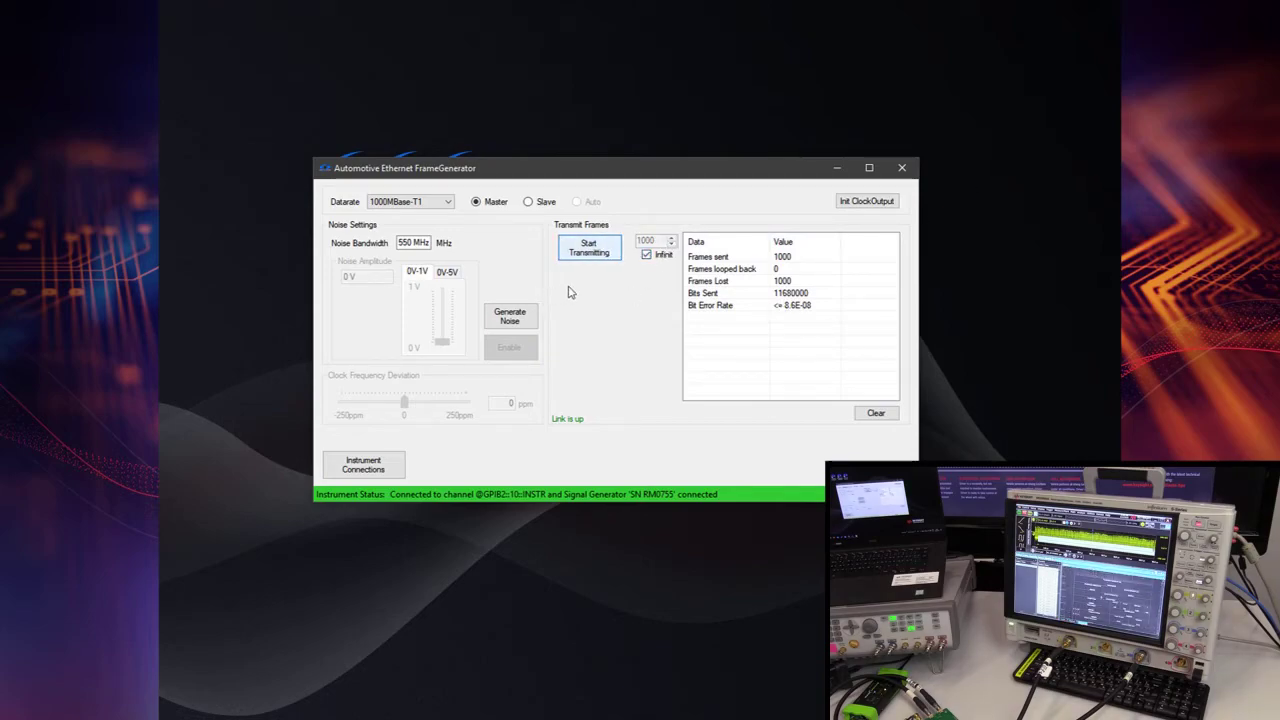